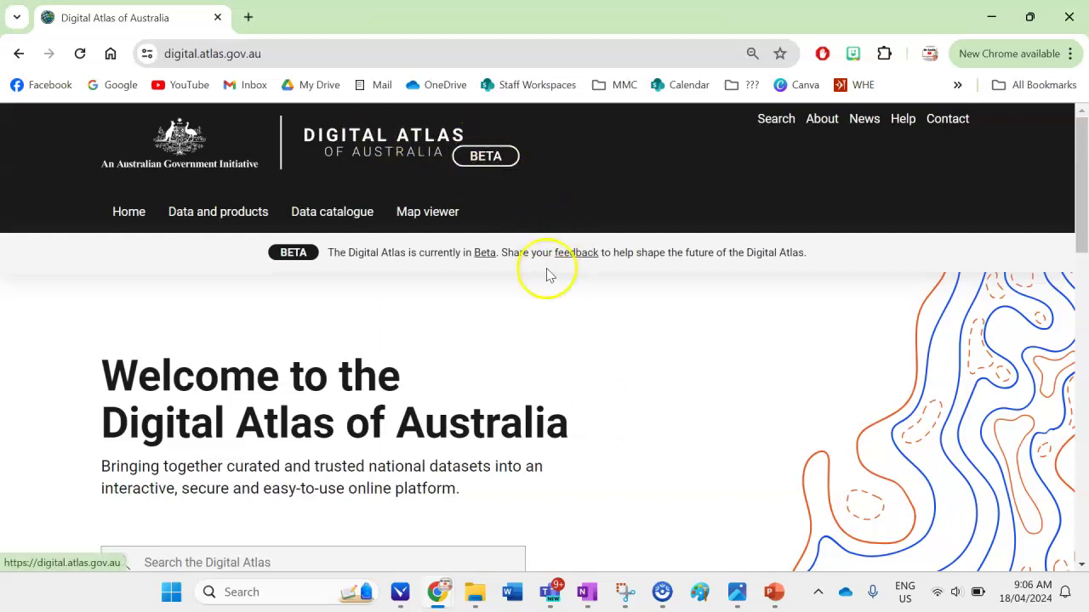
Open the Digital Atlas of Australia's data catalogue.
{"action": "scroll", "coordinate": [384, 455], "scroll_direction": "down", "scroll_amount": 2}
{"action": "scroll", "coordinate": [385, 460], "scroll_direction": "up", "scroll_amount": 2}
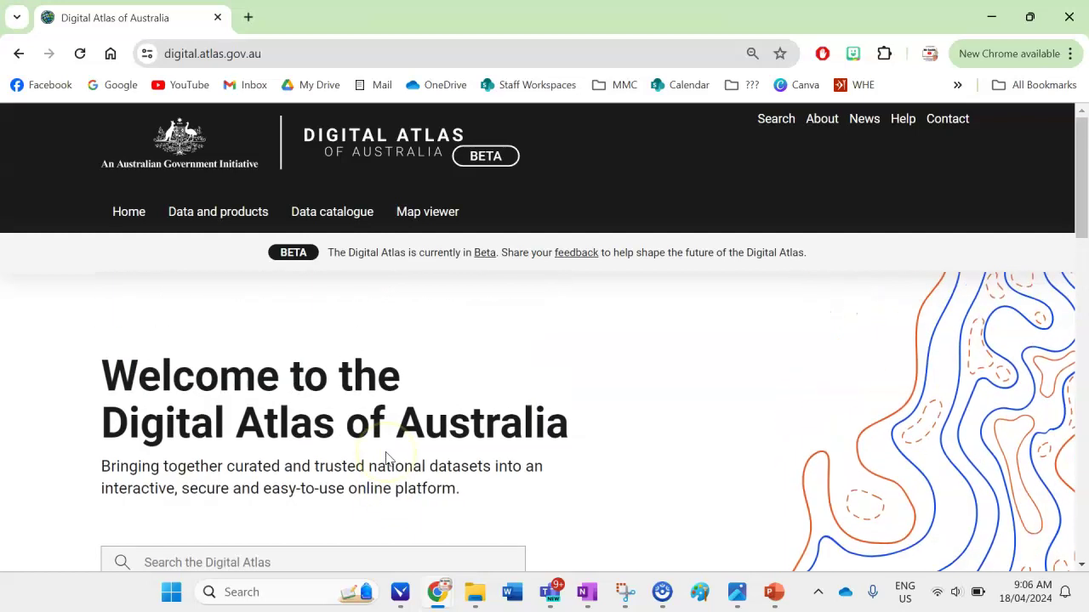
{"action": "scroll", "coordinate": [426, 405], "scroll_direction": "down", "scroll_amount": 1}
{"action": "scroll", "coordinate": [427, 413], "scroll_direction": "up", "scroll_amount": 1}
{"action": "left_click", "coordinate": [336, 219]}
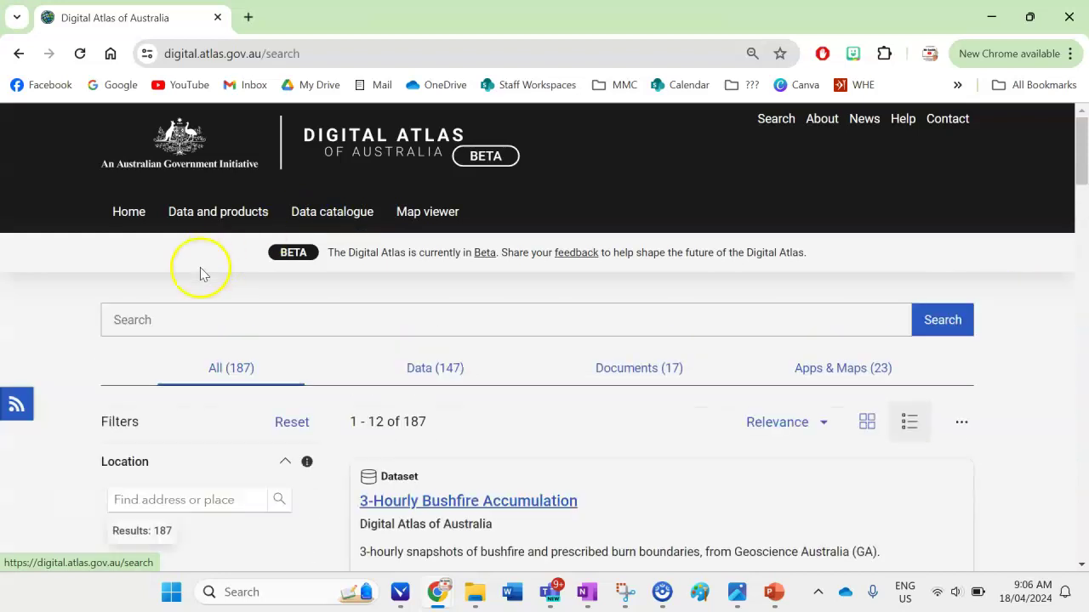
Search the data catalogue for "health" to bring up suggested datasets.
{"action": "left_click", "coordinate": [152, 312]}
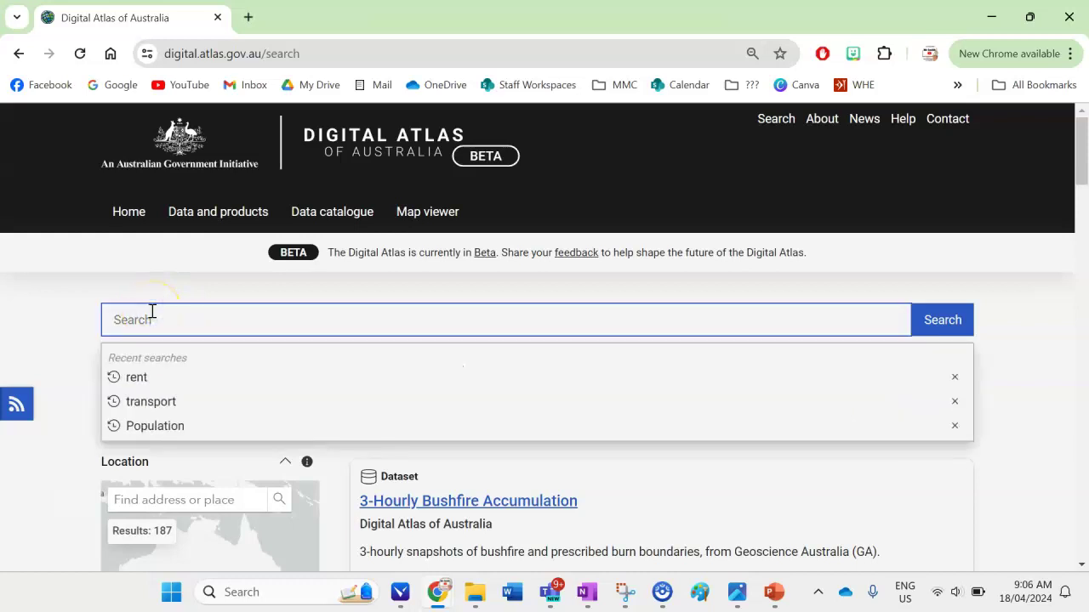
{"action": "left_click", "coordinate": [146, 319]}
{"action": "type", "text": "health"}
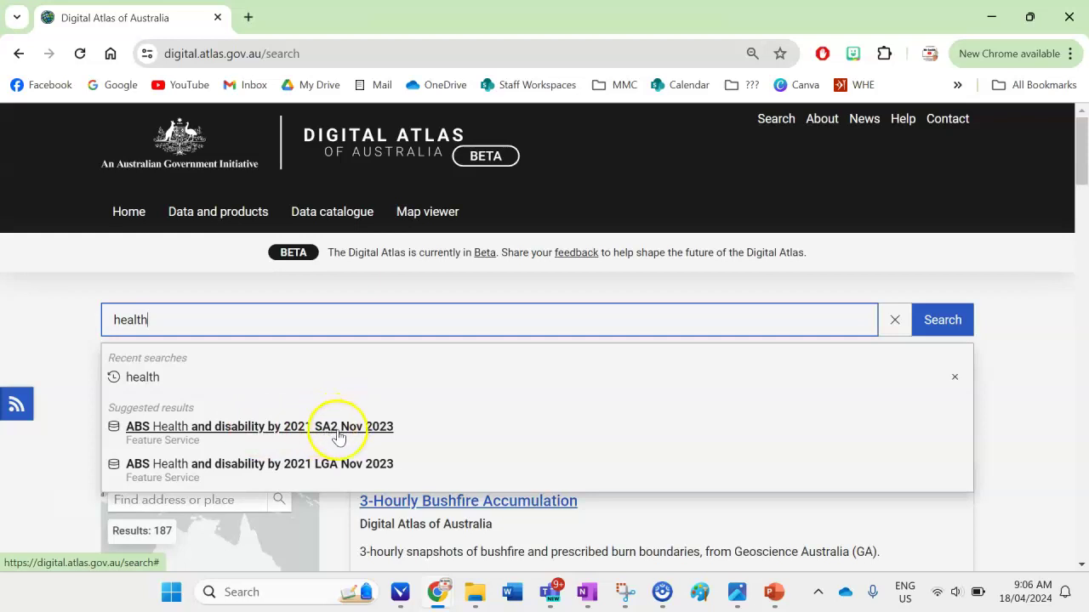
Change the catalogue search to "family" and open the dataset ABS Family and community by 2021 SA2 Nov 2023.
{"action": "left_click", "coordinate": [165, 320]}
{"action": "left_click_drag", "start_coordinate": [165, 319], "coordinate": [97, 319]}
{"action": "type", "text": "family"}
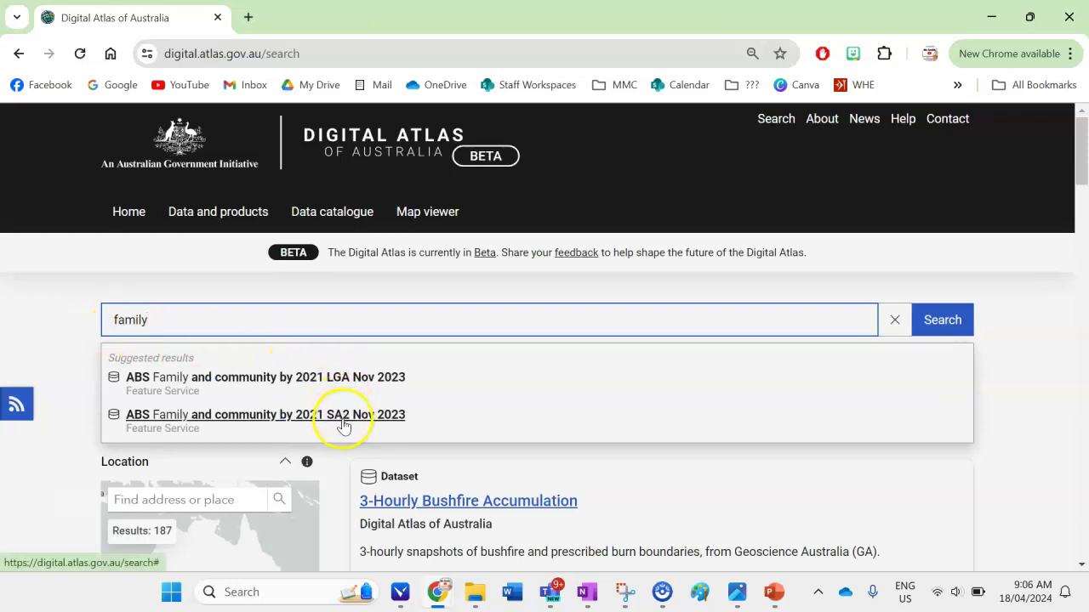
{"action": "left_click", "coordinate": [343, 424]}
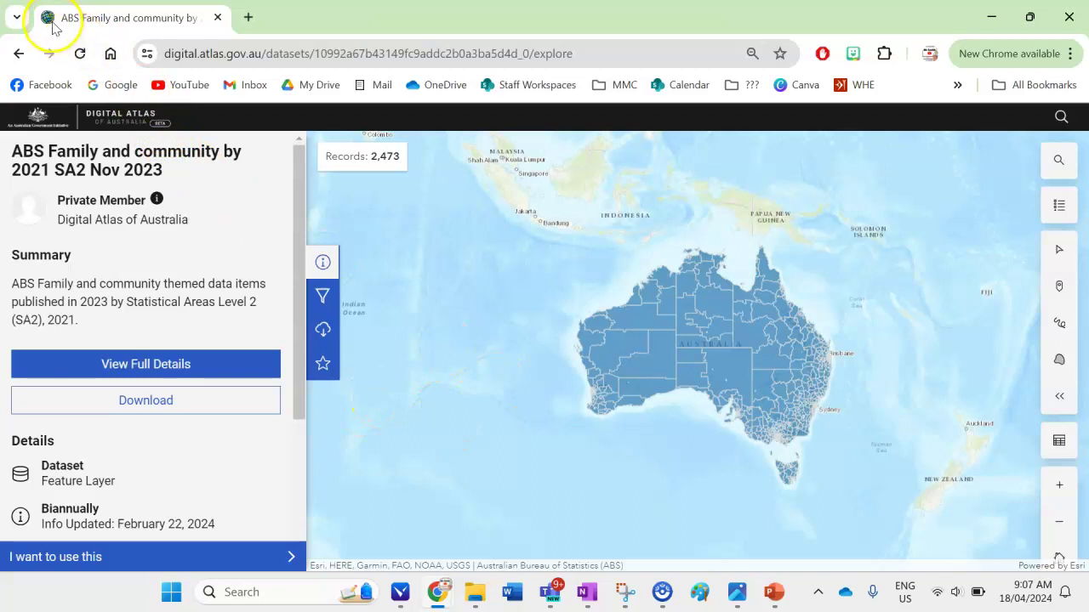
View the dataset's full details and open it in ArcGIS Map Viewer Classic.
{"action": "left_click", "coordinate": [160, 364]}
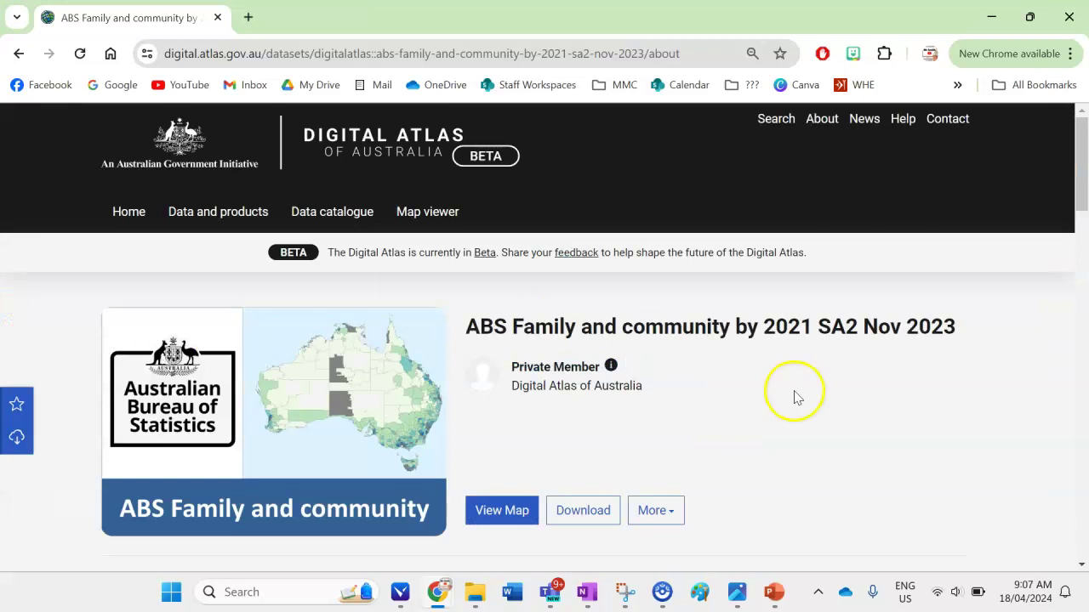
{"action": "scroll", "coordinate": [794, 394], "scroll_direction": "down", "scroll_amount": 1}
{"action": "left_click", "coordinate": [661, 442]}
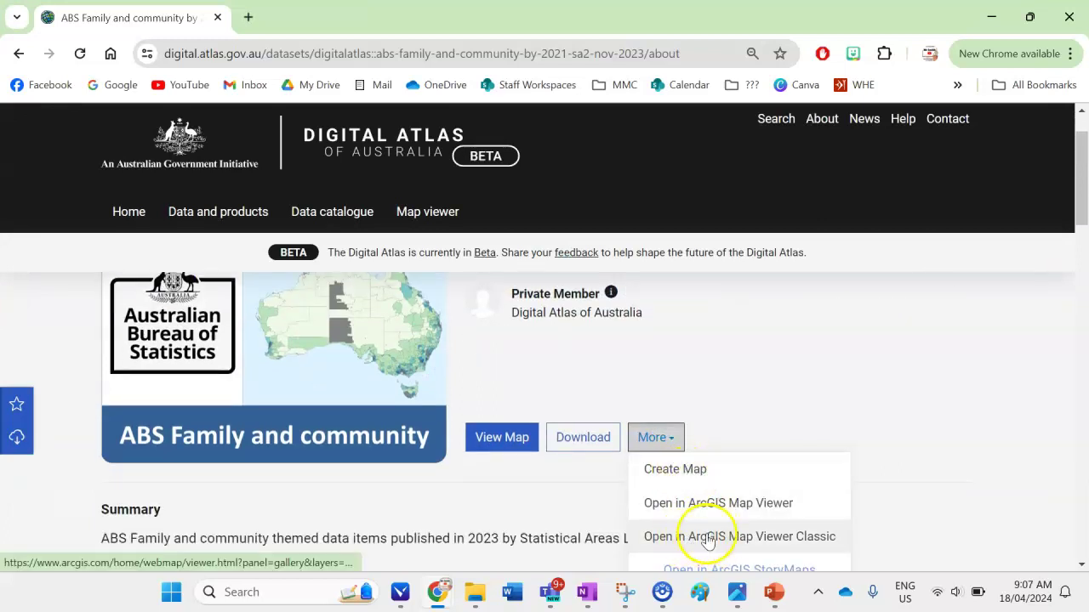
{"action": "left_click", "coordinate": [736, 544]}
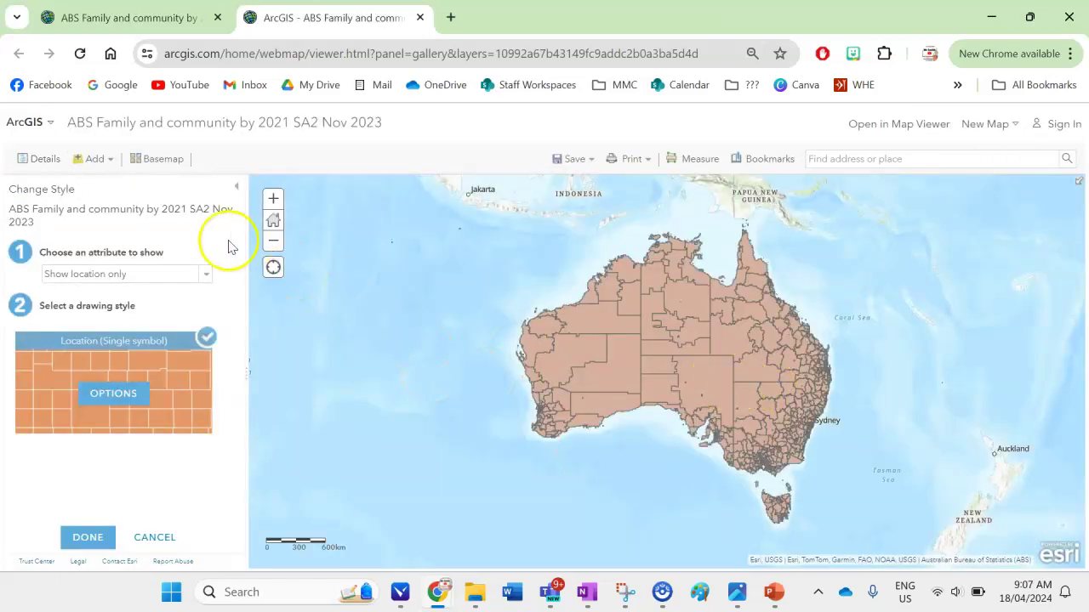
Style the layer by the attribute Average number of children per family (for families with children) (no.) (Data year: 2021).
{"action": "left_click", "coordinate": [128, 274]}
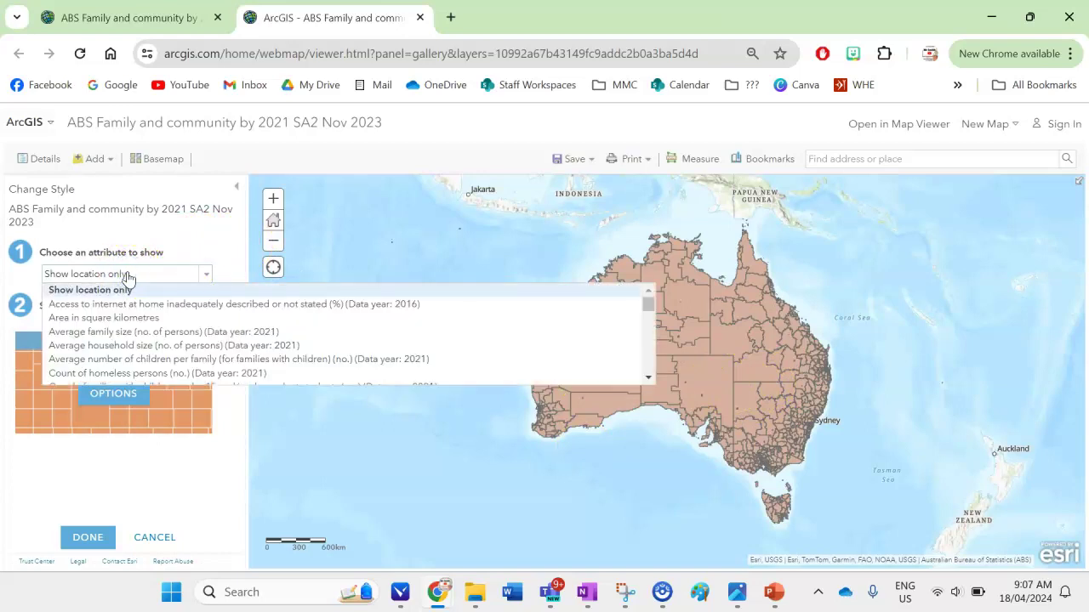
{"action": "left_click", "coordinate": [146, 367]}
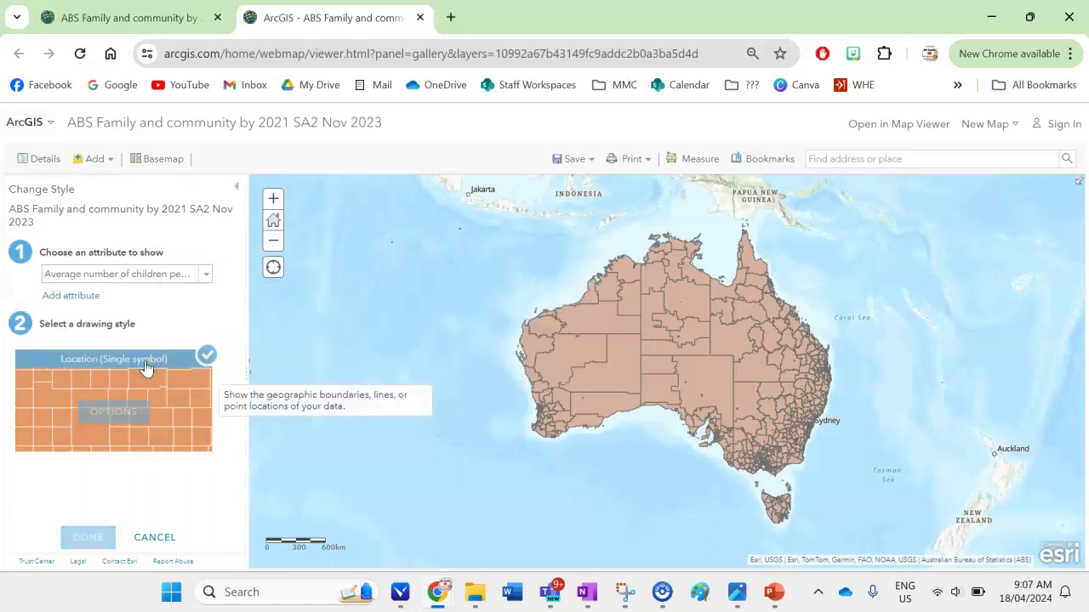
Add Average household size (no. of persons) (Data year: 2021) as a second attribute to show.
{"action": "left_click", "coordinate": [93, 300]}
{"action": "left_click", "coordinate": [195, 299]}
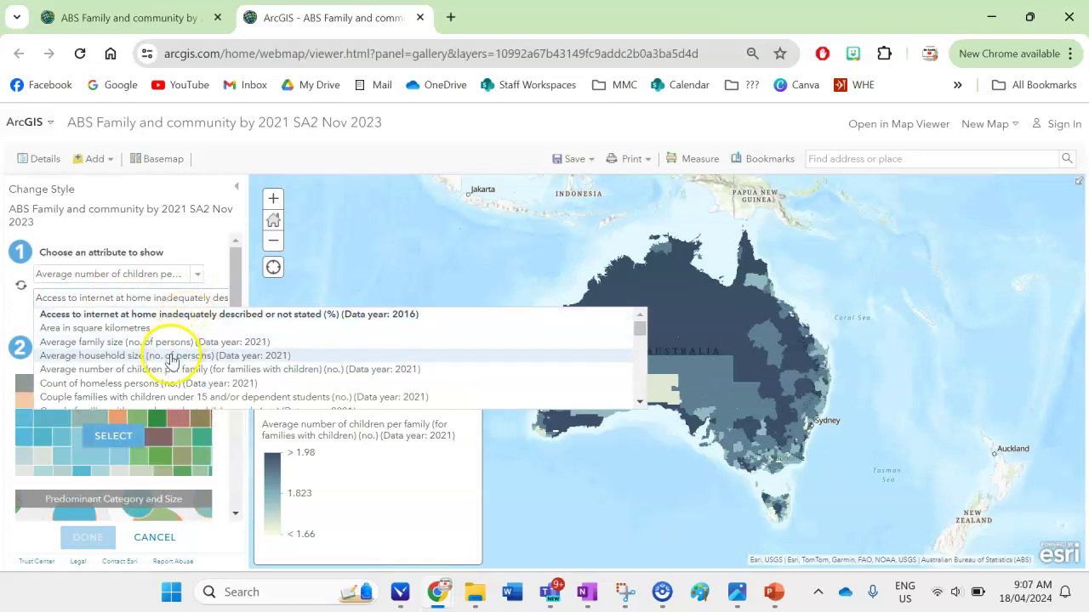
{"action": "left_click", "coordinate": [170, 357]}
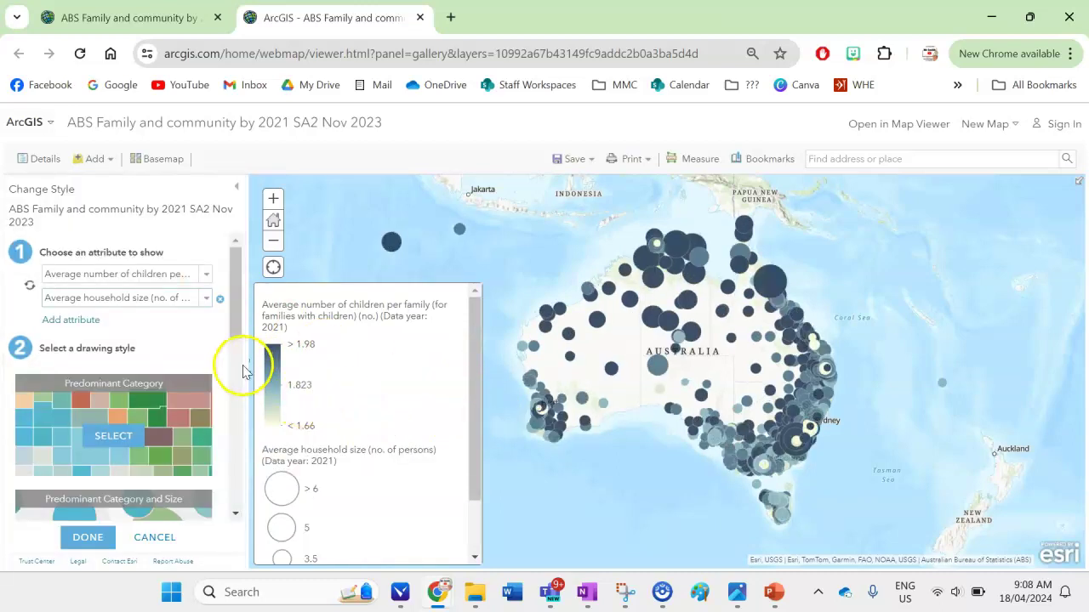
Remove the average household size attribute from the layer style, keeping only the children per family attribute.
{"action": "left_click", "coordinate": [147, 274]}
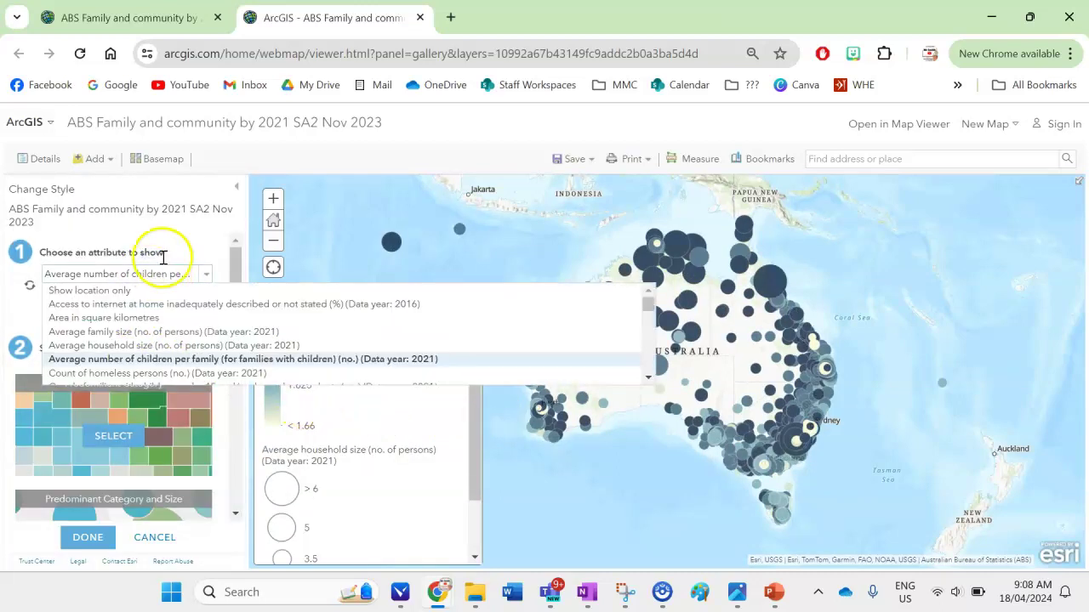
{"action": "left_click", "coordinate": [165, 256]}
{"action": "scroll", "coordinate": [151, 417], "scroll_direction": "down", "scroll_amount": 6}
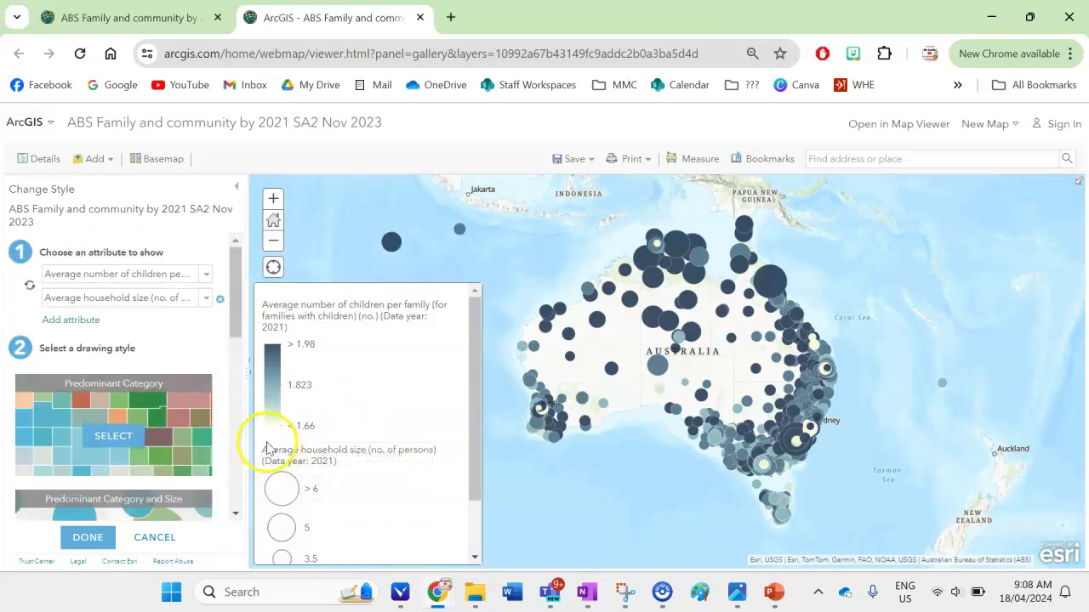
{"action": "left_click", "coordinate": [220, 301]}
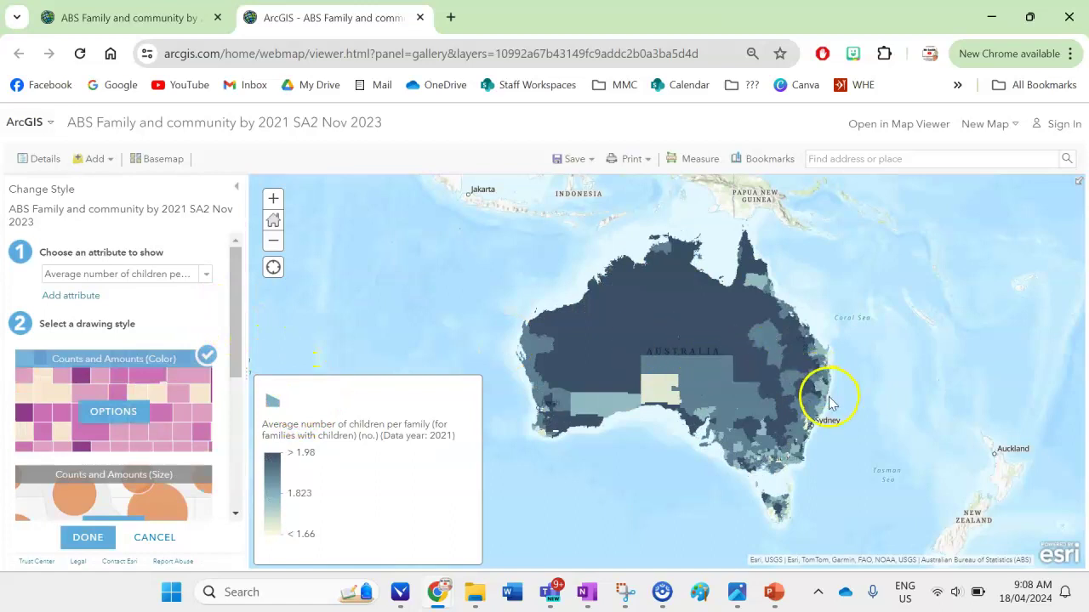
Produce a printable map with legend, framed on the coastal region around Redcliffe and Cleveland.
{"action": "scroll", "coordinate": [830, 403], "scroll_direction": "up", "scroll_amount": 5}
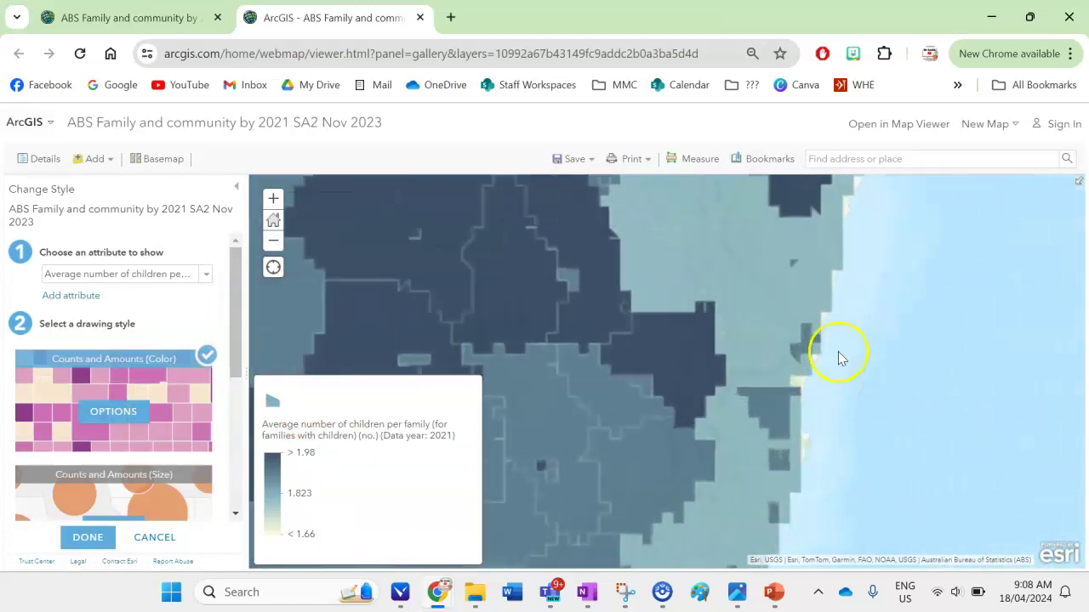
{"action": "left_click_drag", "start_coordinate": [812, 388], "coordinate": [775, 488]}
{"action": "left_click_drag", "start_coordinate": [791, 323], "coordinate": [783, 455]}
{"action": "left_click_drag", "start_coordinate": [749, 323], "coordinate": [705, 376]}
{"action": "scroll", "coordinate": [697, 372], "scroll_direction": "up", "scroll_amount": 3}
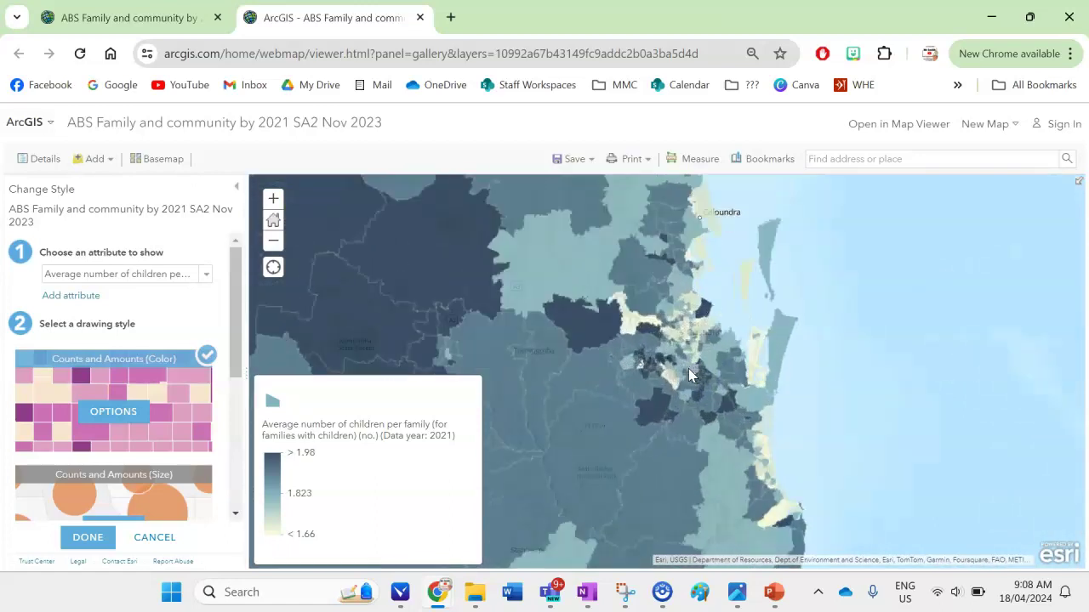
{"action": "scroll", "coordinate": [734, 414], "scroll_direction": "down", "scroll_amount": 2}
{"action": "left_click_drag", "start_coordinate": [736, 414], "coordinate": [684, 413]}
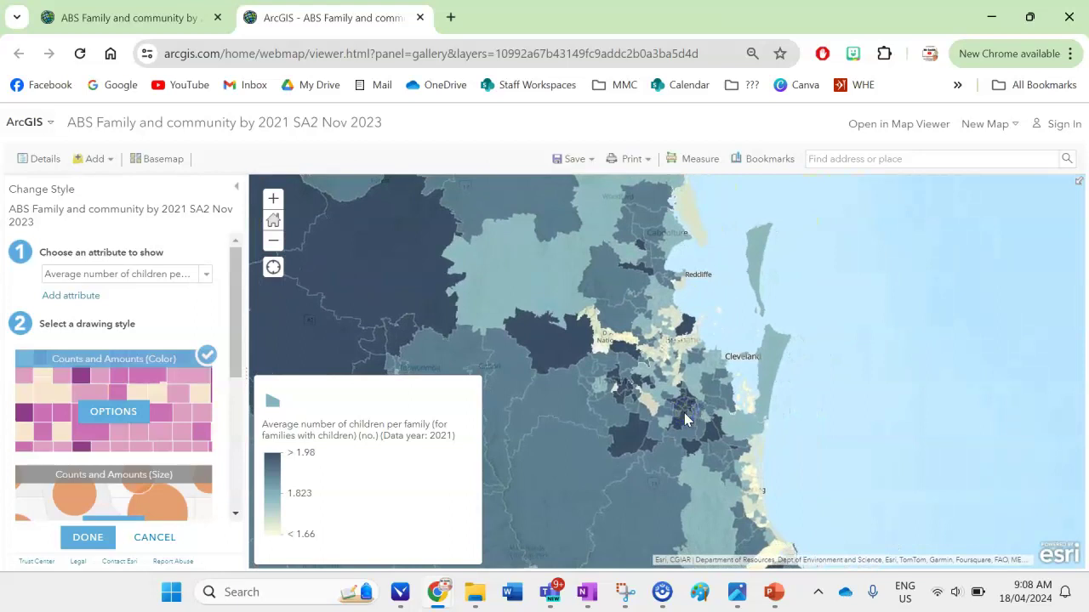
{"action": "left_click", "coordinate": [640, 164]}
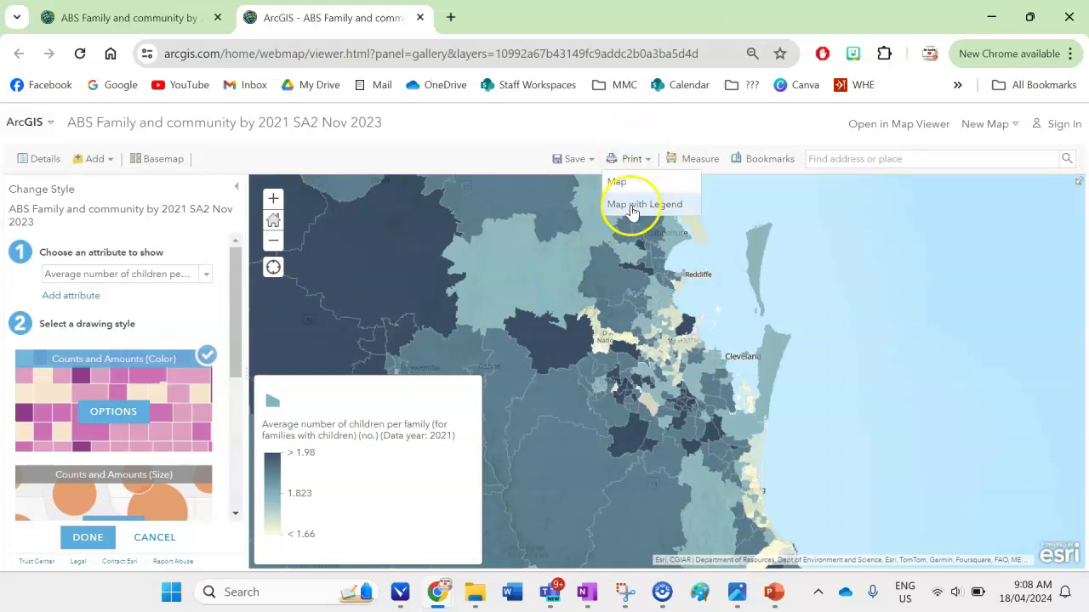
{"action": "left_click", "coordinate": [630, 205]}
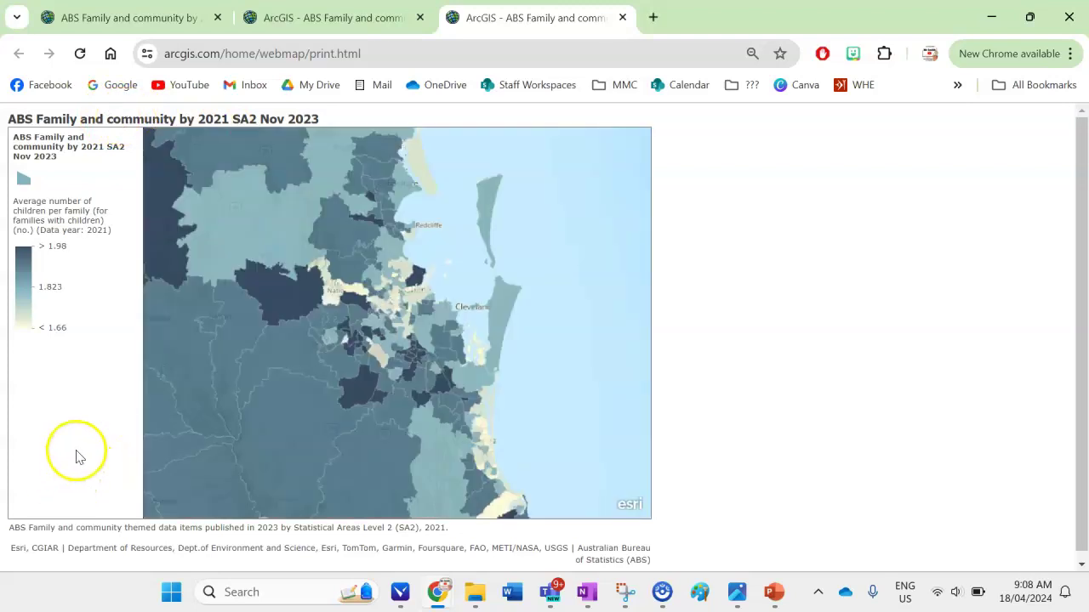
Capture the printable map and its legend with a rectangular snip in Snipping Tool and copy the image.
{"action": "left_click", "coordinate": [621, 606]}
{"action": "left_click", "coordinate": [354, 162]}
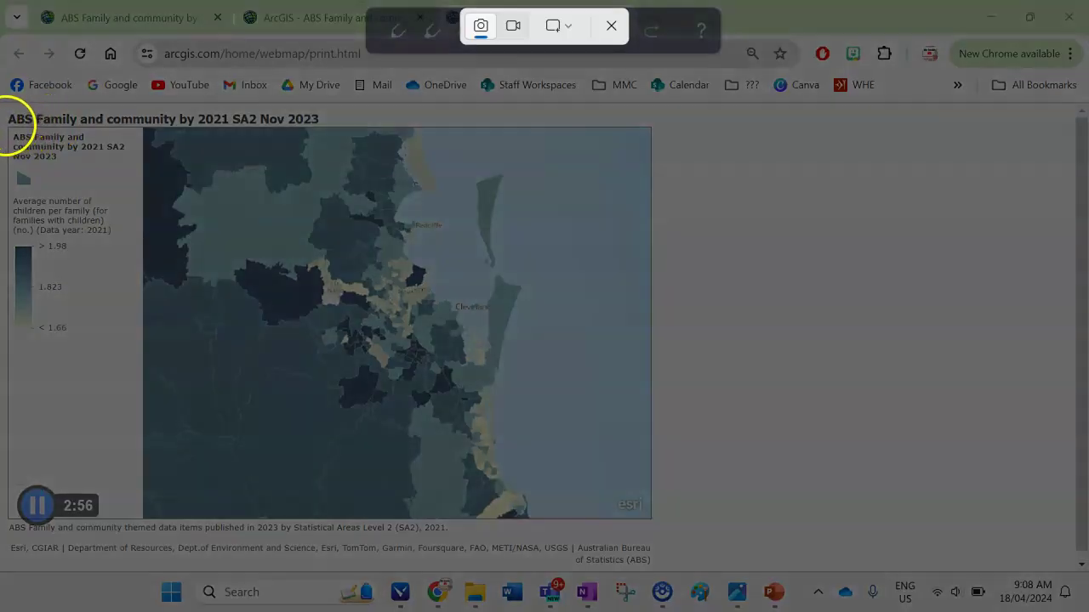
{"action": "left_click_drag", "start_coordinate": [4, 124], "coordinate": [659, 520]}
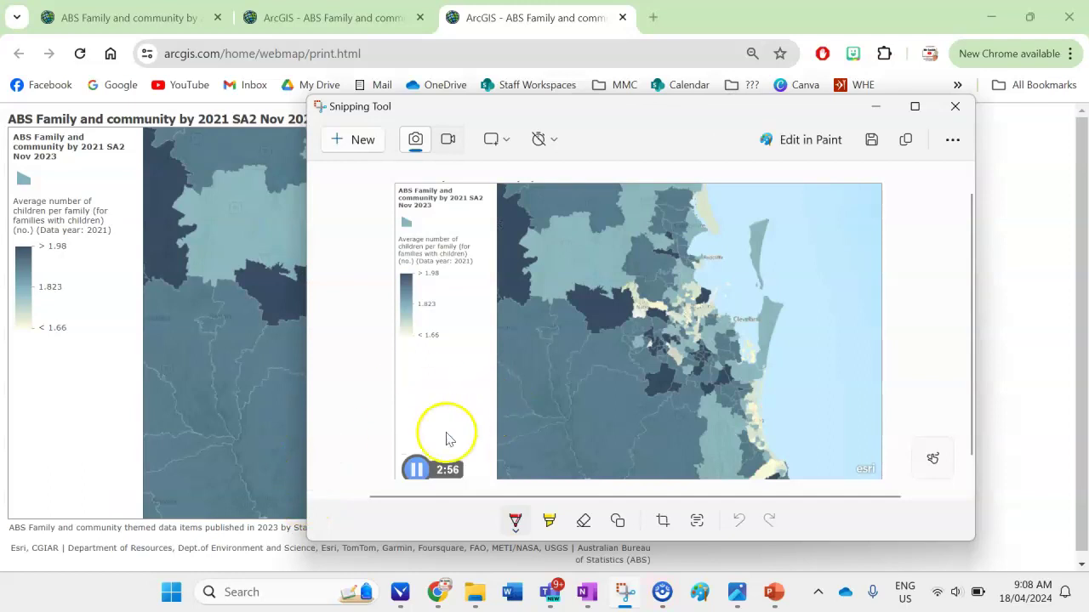
{"action": "left_click", "coordinate": [909, 139]}
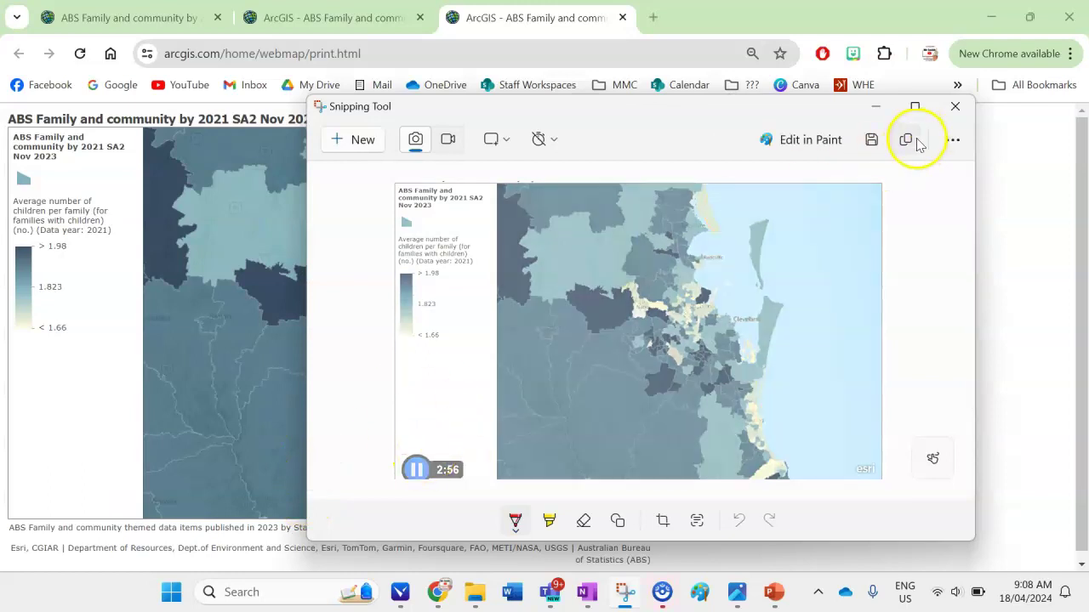
Switch to Paint and paste the copied map snip onto the blank canvas.
{"action": "left_click", "coordinate": [706, 599]}
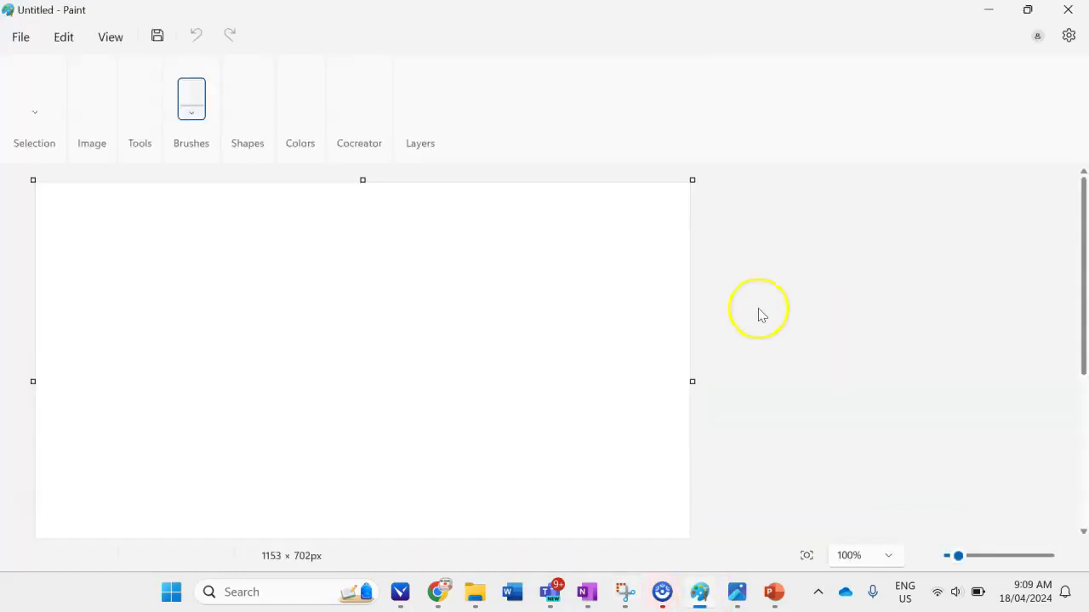
{"action": "left_click", "coordinate": [34, 95]}
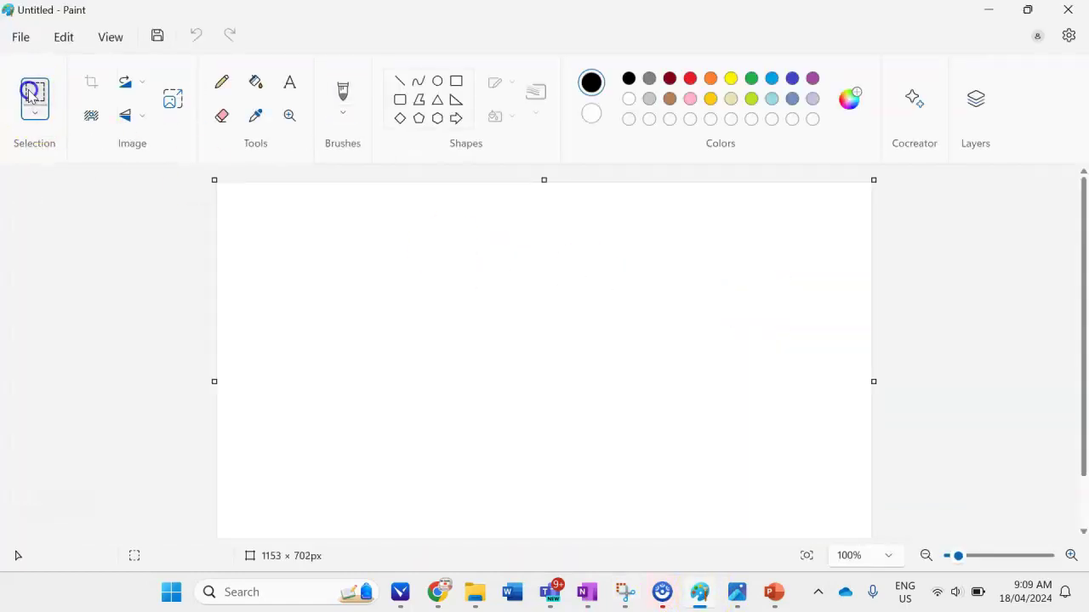
{"action": "left_click_drag", "start_coordinate": [279, 254], "coordinate": [440, 367]}
{"action": "key", "text": "ctrl+v"}
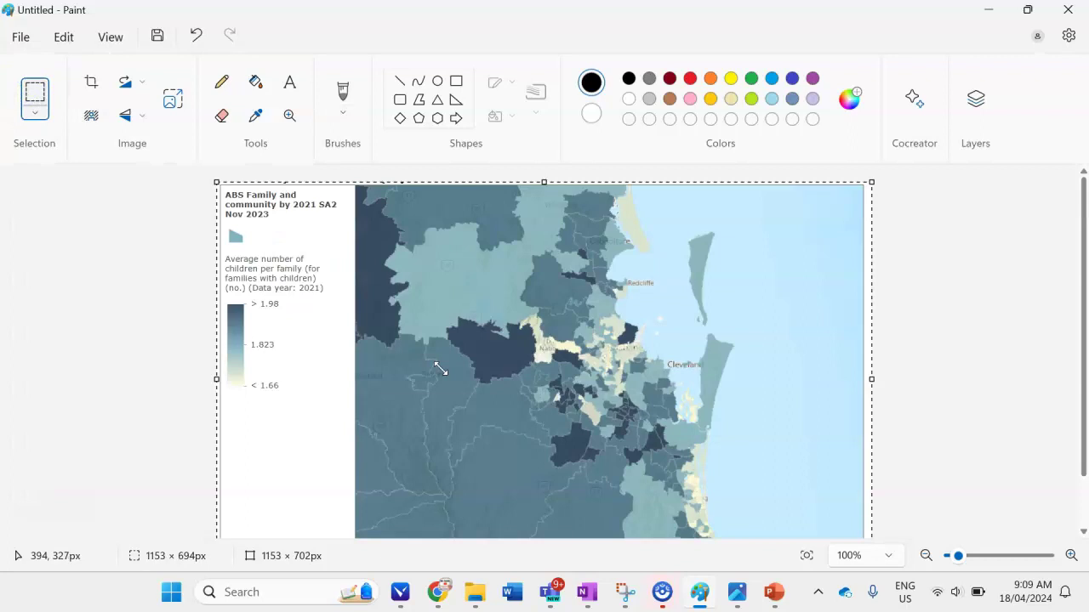
Cover the recording timer below the legend by stretching a selected blank patch over it to about 199 × 228 px.
{"action": "scroll", "coordinate": [577, 372], "scroll_direction": "down", "scroll_amount": 2}
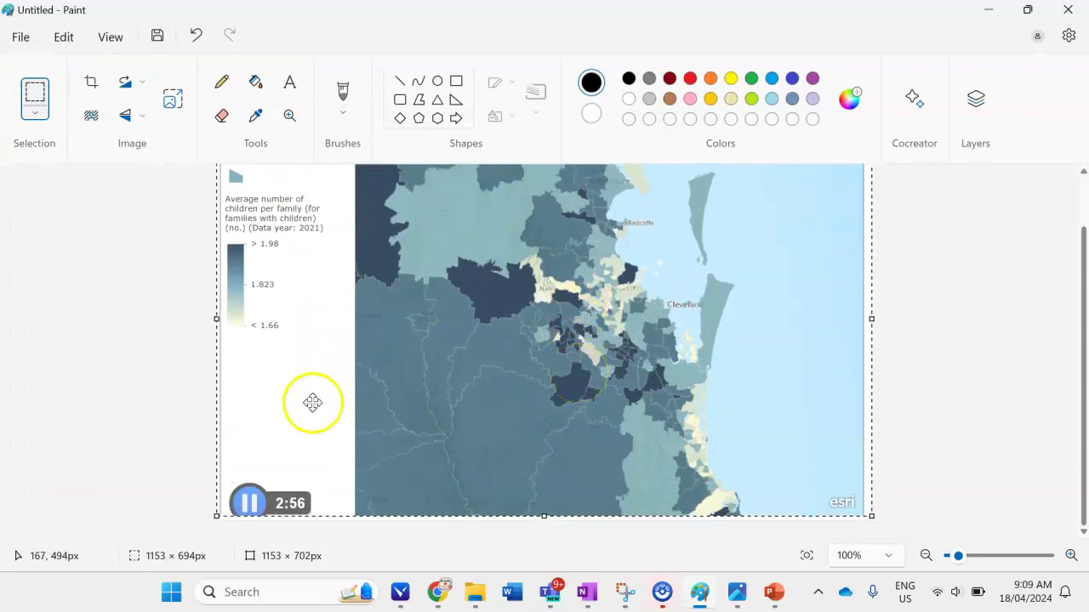
{"action": "left_click", "coordinate": [170, 350]}
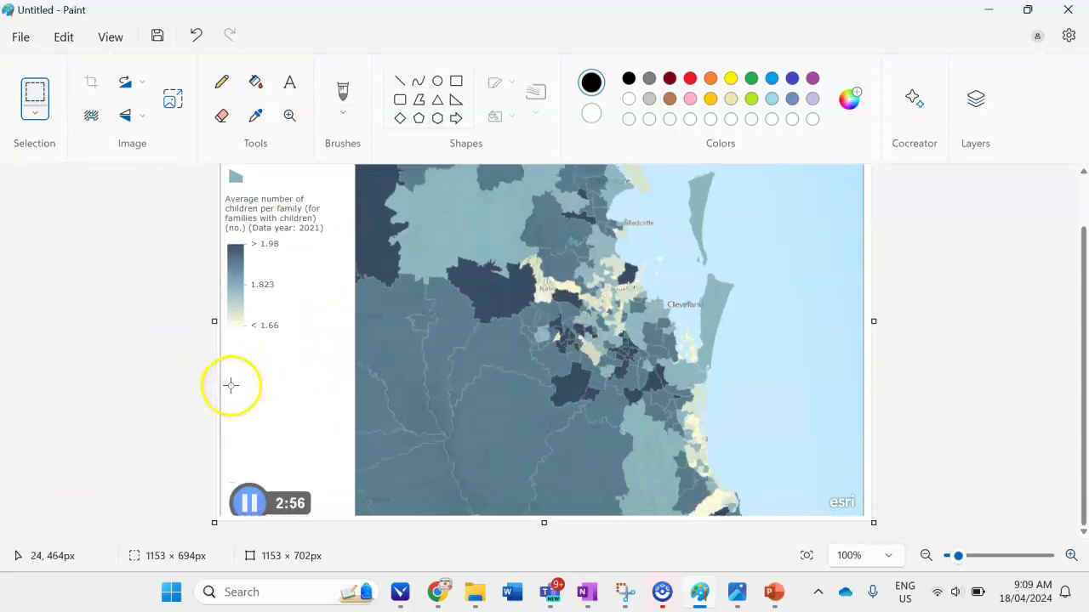
{"action": "left_click_drag", "start_coordinate": [224, 386], "coordinate": [278, 516]}
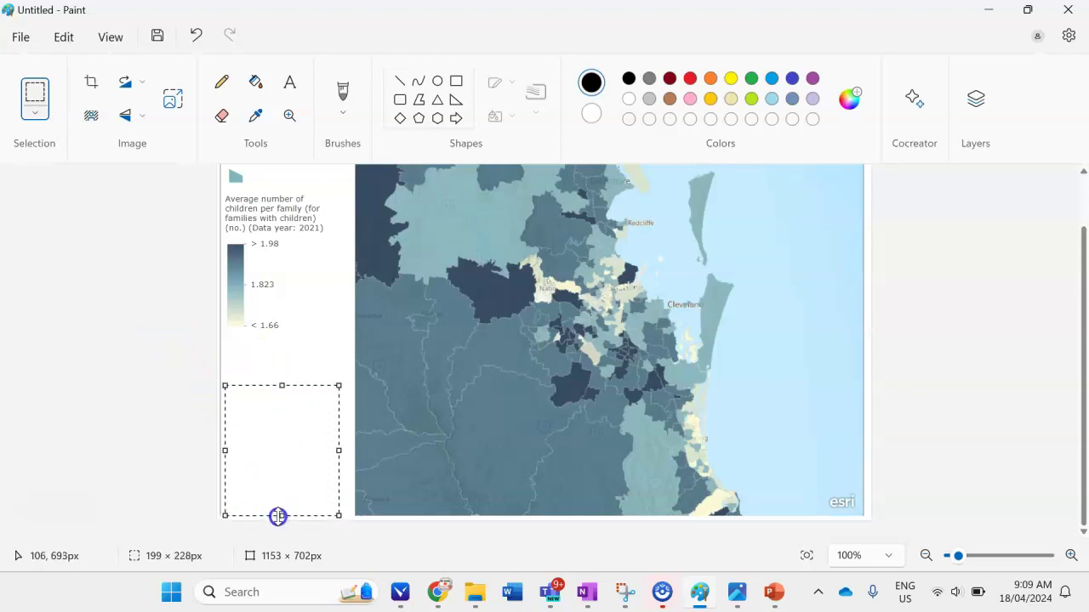
{"action": "left_click", "coordinate": [413, 535]}
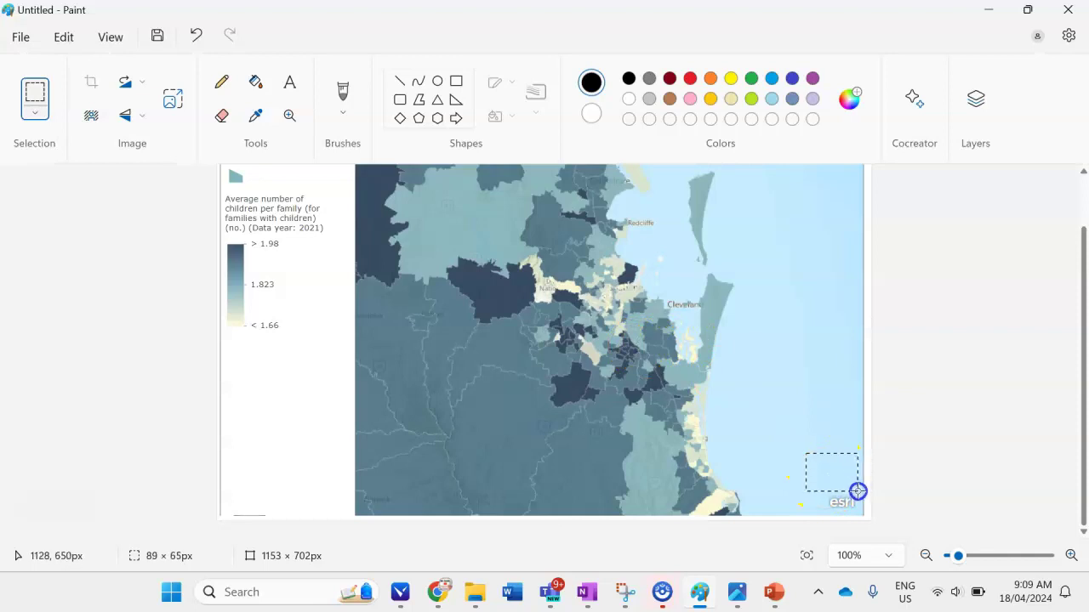
Cover the esri logo by stretching a selected patch of sea over it to about 89 × 97 px.
{"action": "left_click_drag", "start_coordinate": [833, 491], "coordinate": [832, 510]}
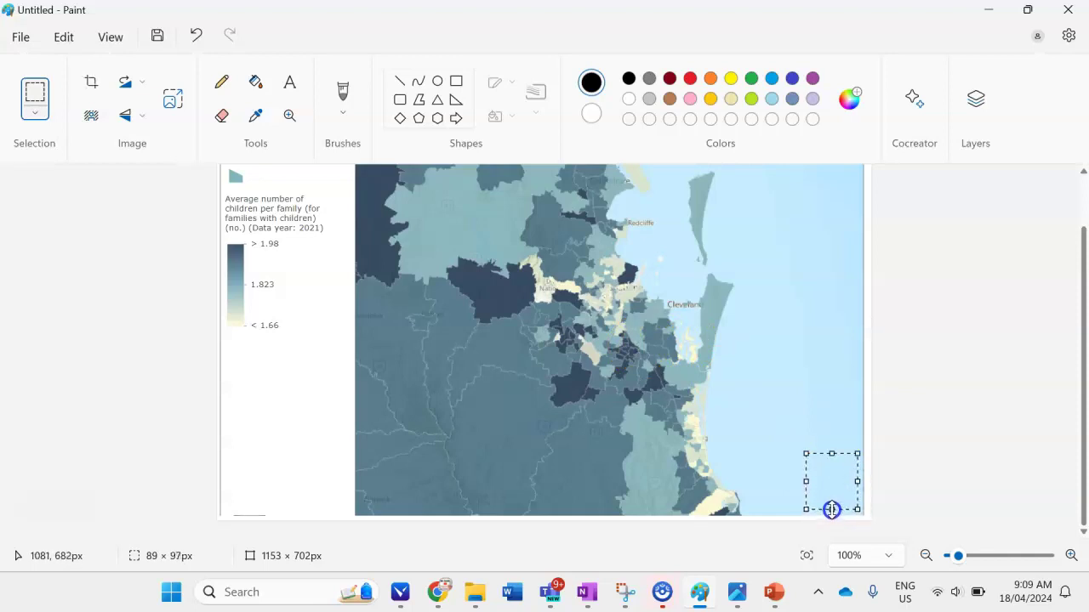
{"action": "left_click", "coordinate": [991, 428]}
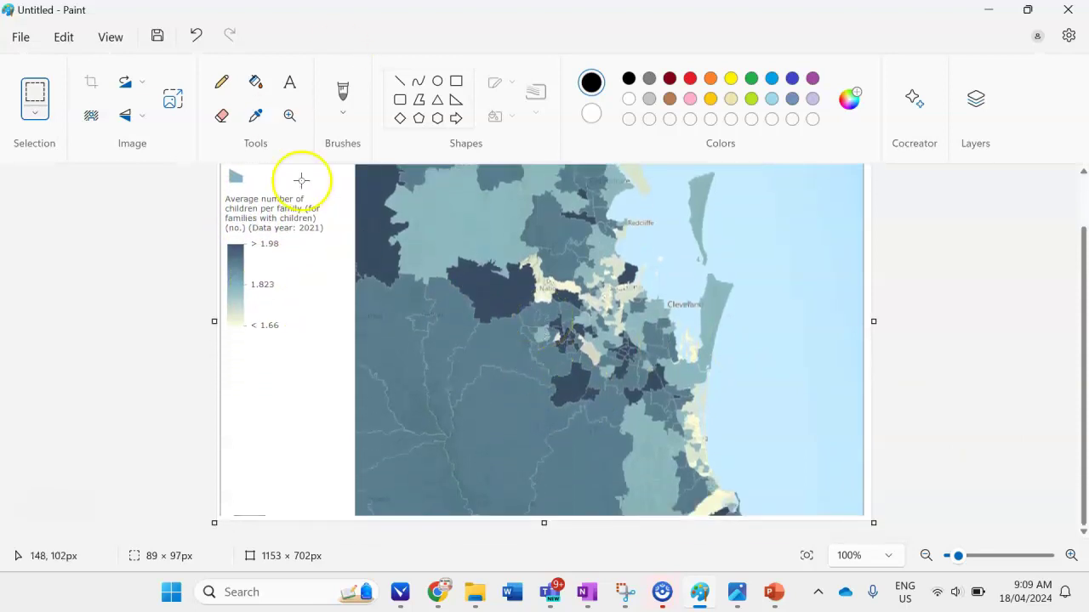
Clear a rectangle of about 92 × 140 px to white in the sea at the map's upper-right corner.
{"action": "scroll", "coordinate": [428, 221], "scroll_direction": "up", "scroll_amount": 1}
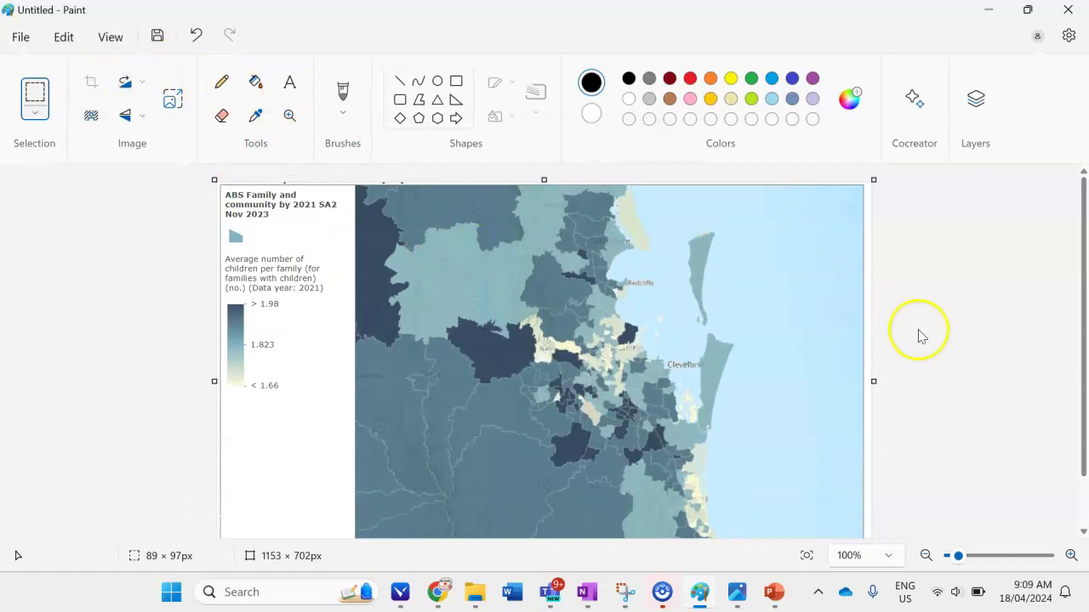
{"action": "left_click_drag", "start_coordinate": [793, 196], "coordinate": [846, 278]}
{"action": "key", "text": "Delete"}
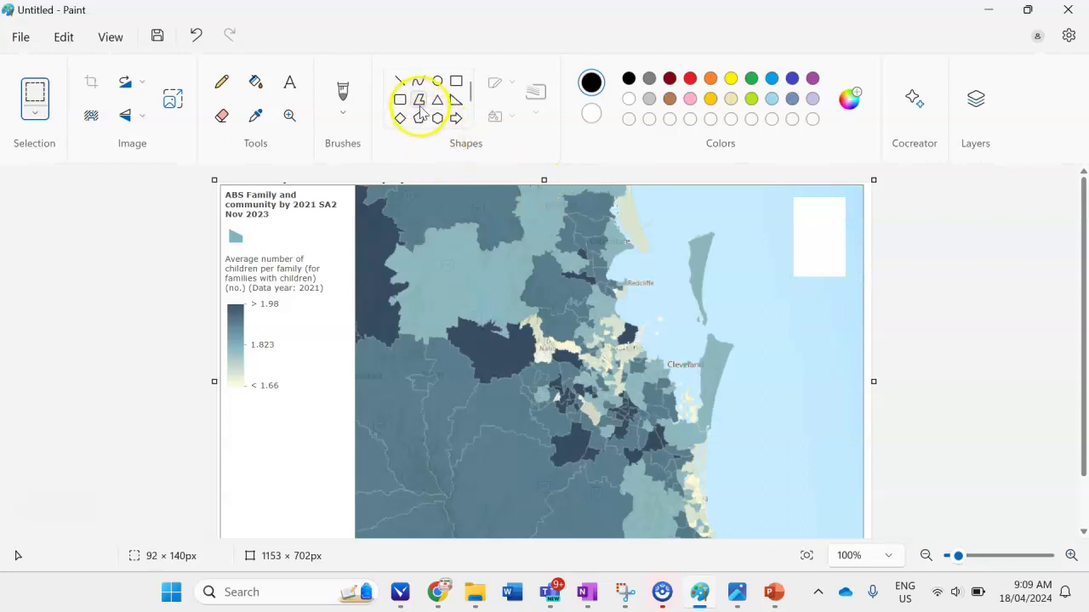
Draw a black rectangle outline around the cleared white box in the map's upper-right corner, choosing a line thickness first.
{"action": "left_click", "coordinate": [457, 82]}
{"action": "left_click", "coordinate": [536, 93]}
{"action": "left_click", "coordinate": [546, 187]}
{"action": "left_click_drag", "start_coordinate": [792, 197], "coordinate": [845, 276]}
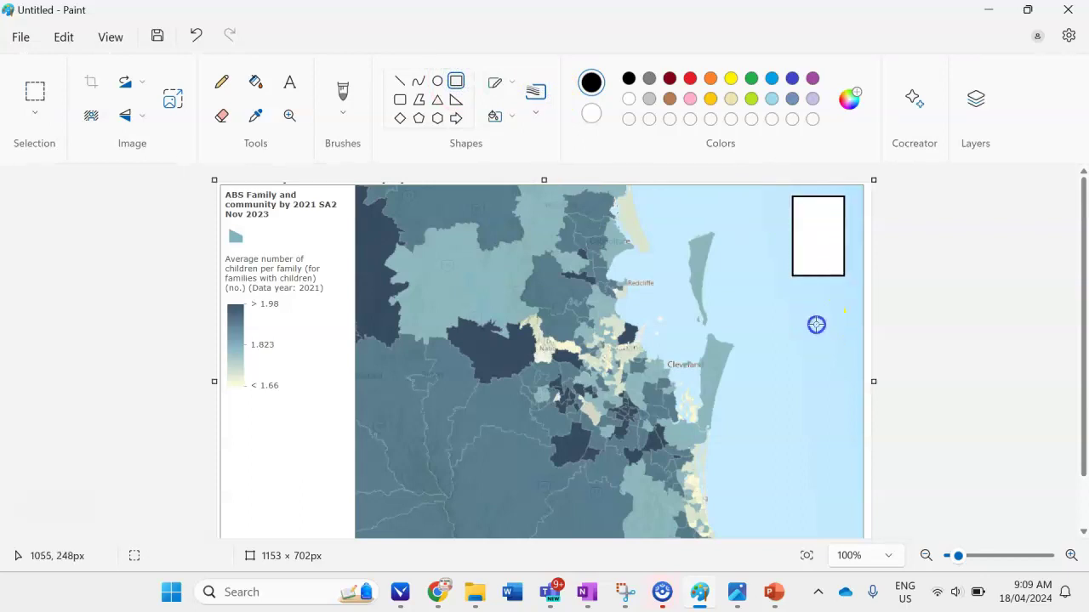
Add the letter "N" in Calibri size 20 and position it centred in the lower part of the white box.
{"action": "left_click", "coordinate": [289, 83]}
{"action": "left_click", "coordinate": [432, 188]}
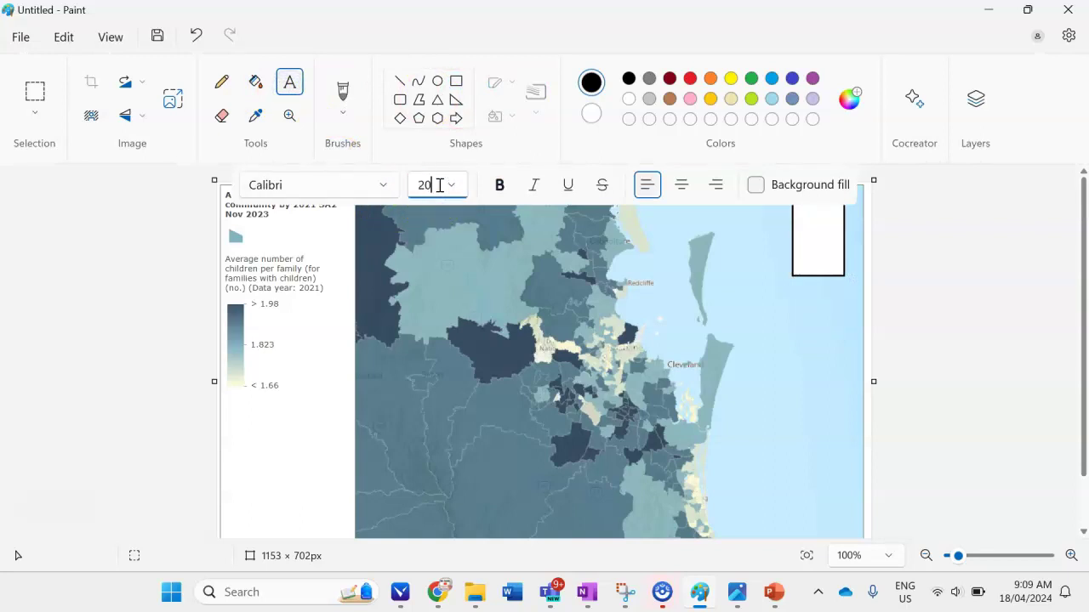
{"action": "left_click", "coordinate": [824, 254]}
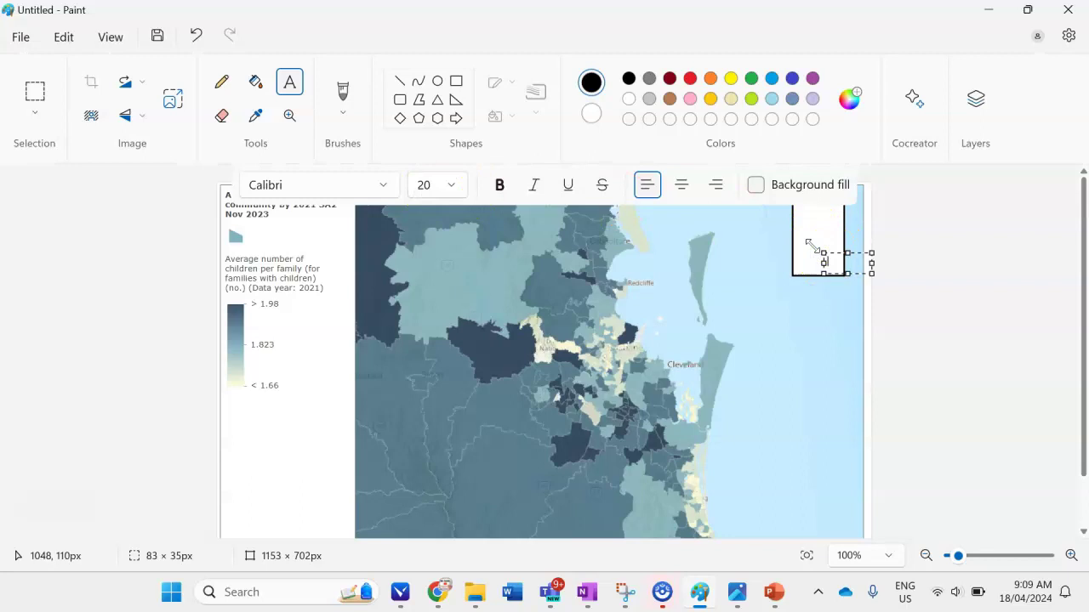
{"action": "type", "text": "N"}
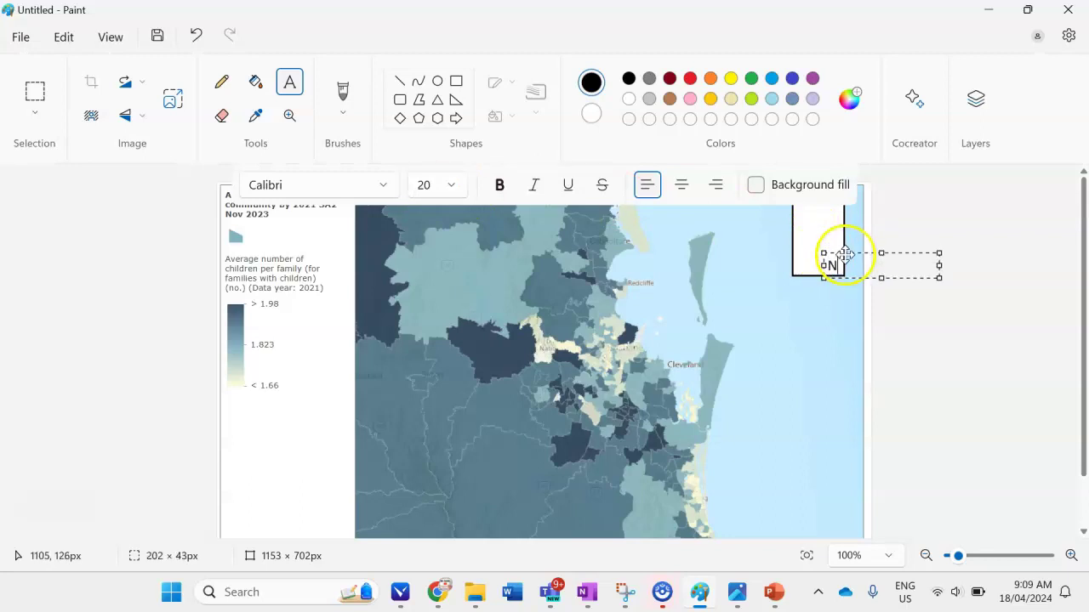
{"action": "left_click_drag", "start_coordinate": [844, 254], "coordinate": [832, 238]}
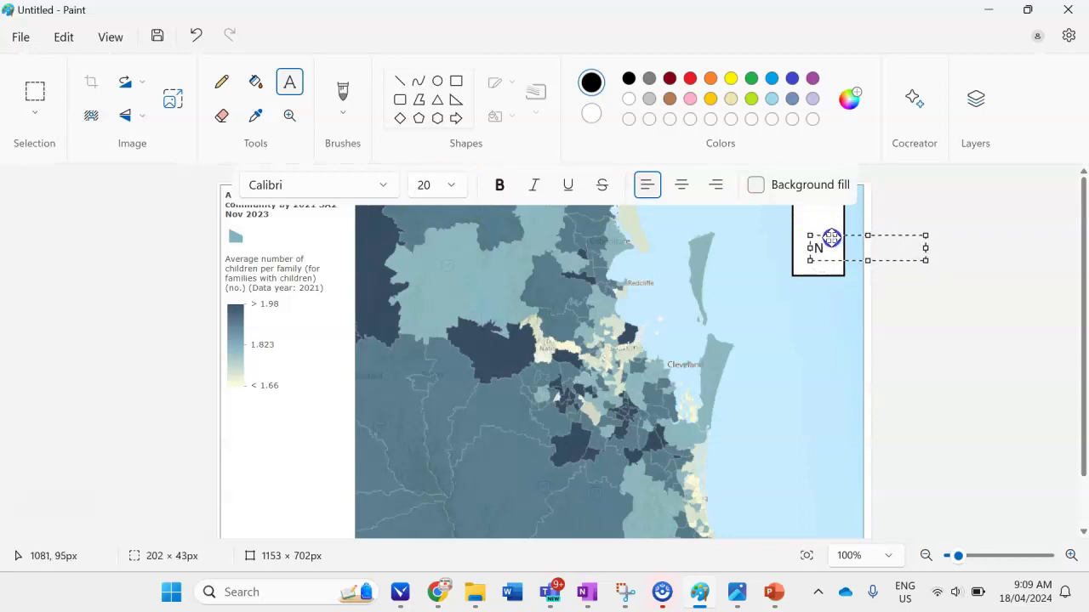
{"action": "left_click", "coordinate": [805, 345]}
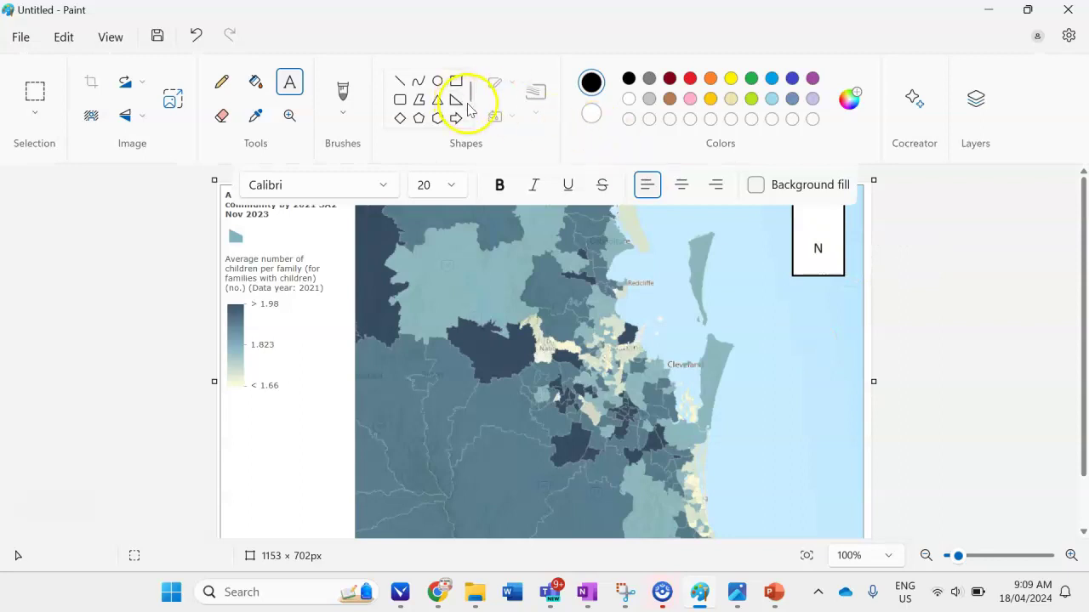
Draw an upward arrow of about 42 × 46 px above the "N" and centre it in the white box.
{"action": "scroll", "coordinate": [469, 127], "scroll_direction": "down", "scroll_amount": 1}
{"action": "left_click", "coordinate": [423, 124]}
{"action": "left_click_drag", "start_coordinate": [806, 205], "coordinate": [820, 217]}
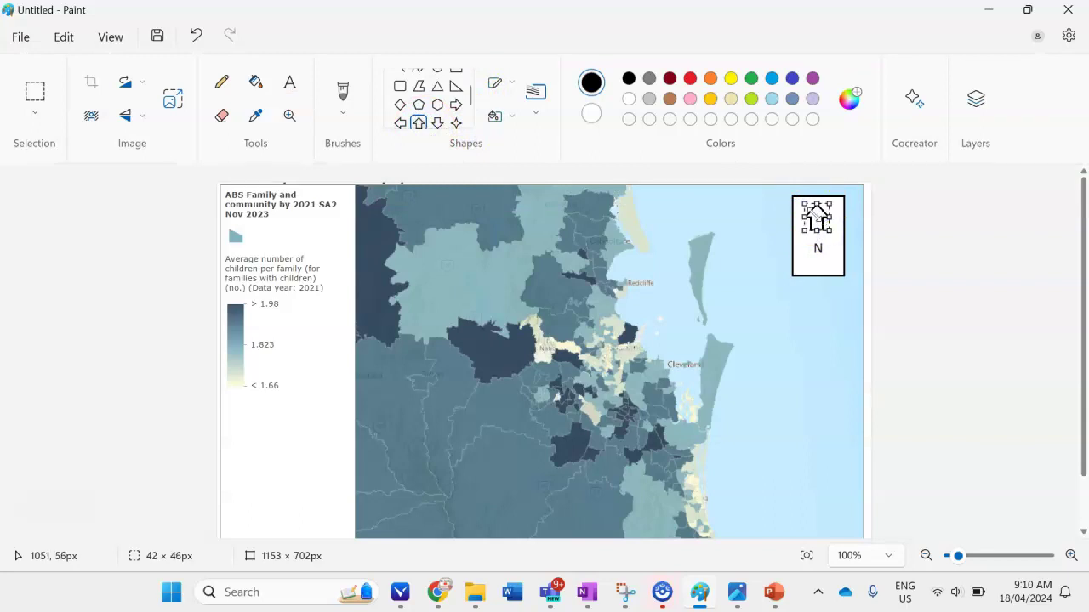
{"action": "scroll", "coordinate": [815, 220], "scroll_direction": "up", "scroll_amount": 3}
{"action": "left_click_drag", "start_coordinate": [1008, 246], "coordinate": [1020, 263]}
{"action": "left_click", "coordinate": [926, 335]}
{"action": "scroll", "coordinate": [855, 347], "scroll_direction": "down", "scroll_amount": 5}
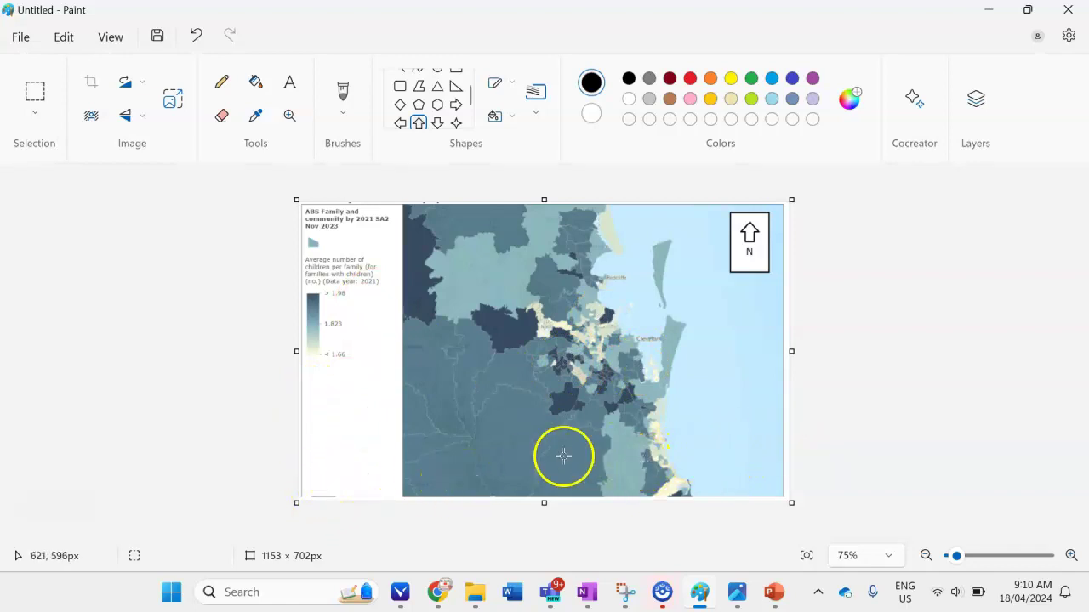
Switch to the ArcGIS map viewer in Chrome, leave the style settings, and pan the map so the scale bar lies over open sea.
{"action": "mouse_move", "coordinate": [436, 594]}
{"action": "left_click", "coordinate": [547, 544]}
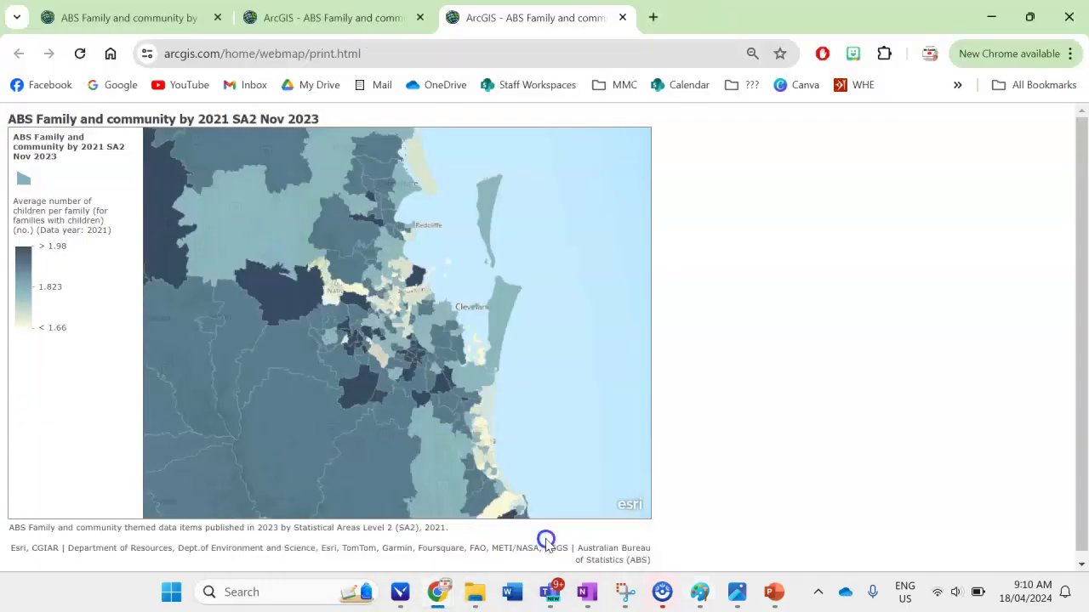
{"action": "left_click", "coordinate": [315, 9]}
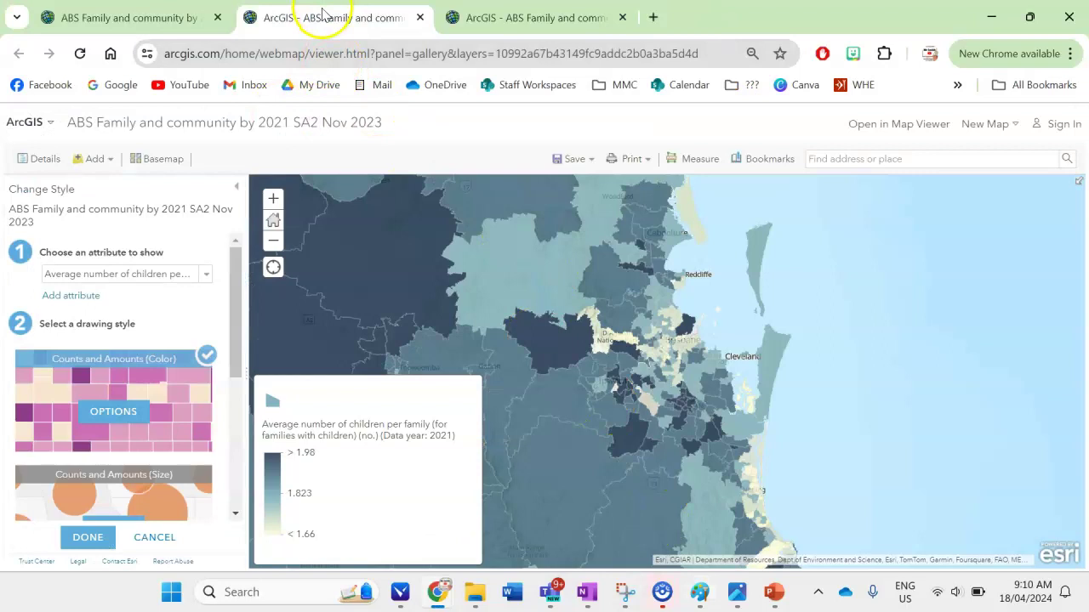
{"action": "left_click", "coordinate": [238, 188]}
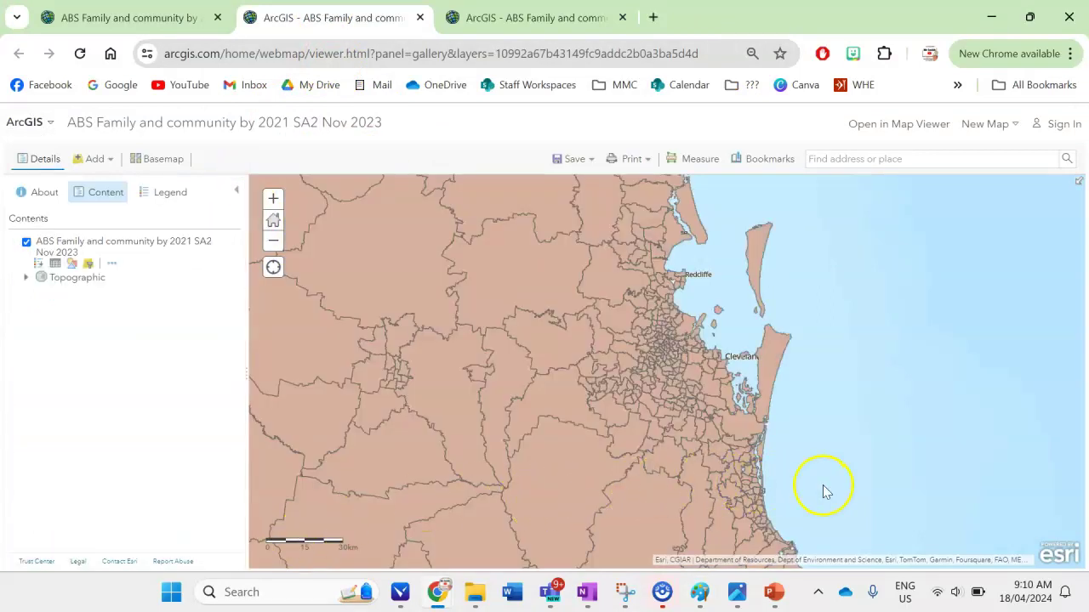
{"action": "left_click_drag", "start_coordinate": [849, 489], "coordinate": [273, 508]}
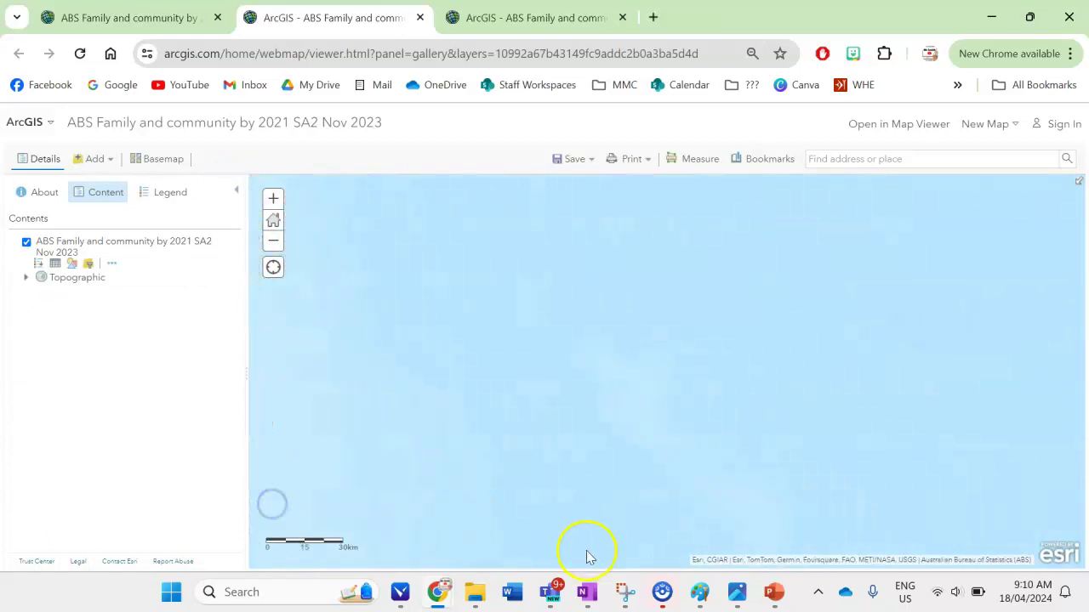
Snip the 30 km scale bar with the Snipping Tool and copy the capture.
{"action": "left_click", "coordinate": [625, 592]}
{"action": "left_click", "coordinate": [332, 145]}
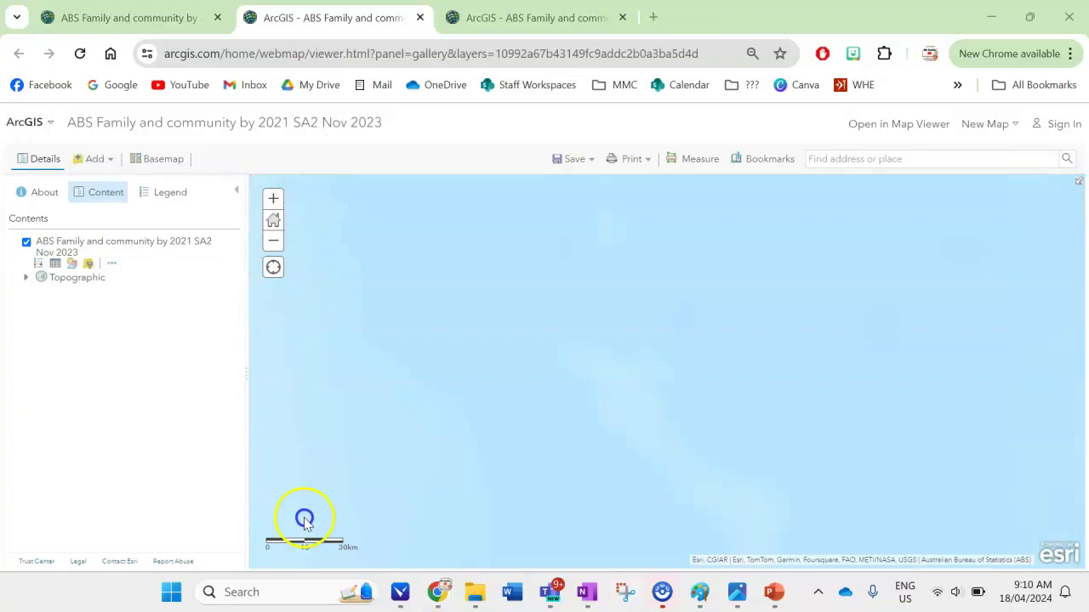
{"action": "left_click_drag", "start_coordinate": [258, 529], "coordinate": [360, 555]}
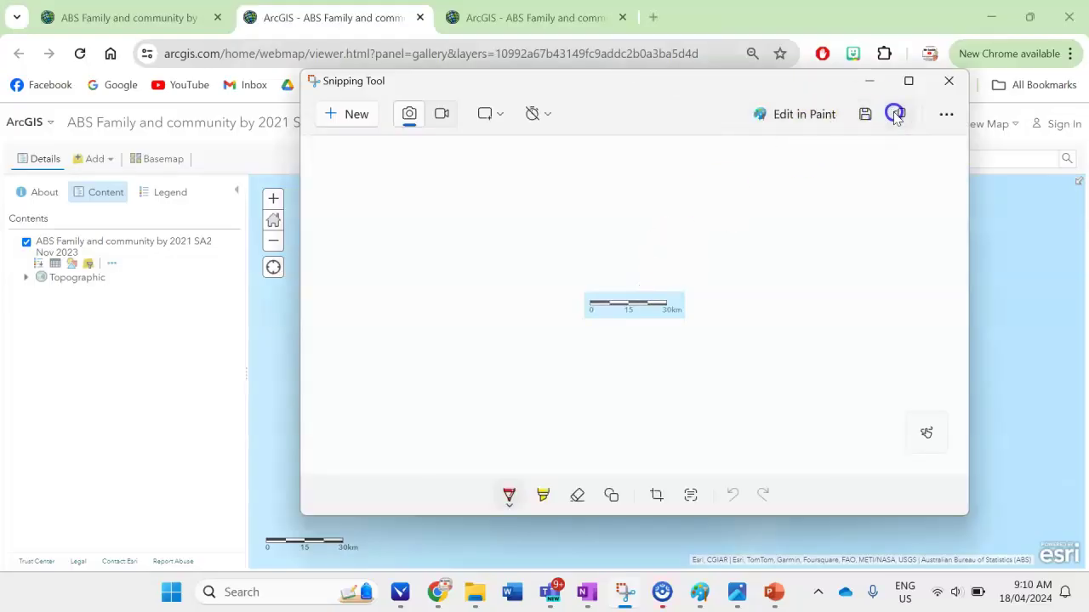
Switch to Paint, paste the scale bar snip, and place it over the sea in the map's lower-right corner.
{"action": "mouse_move", "coordinate": [705, 603]}
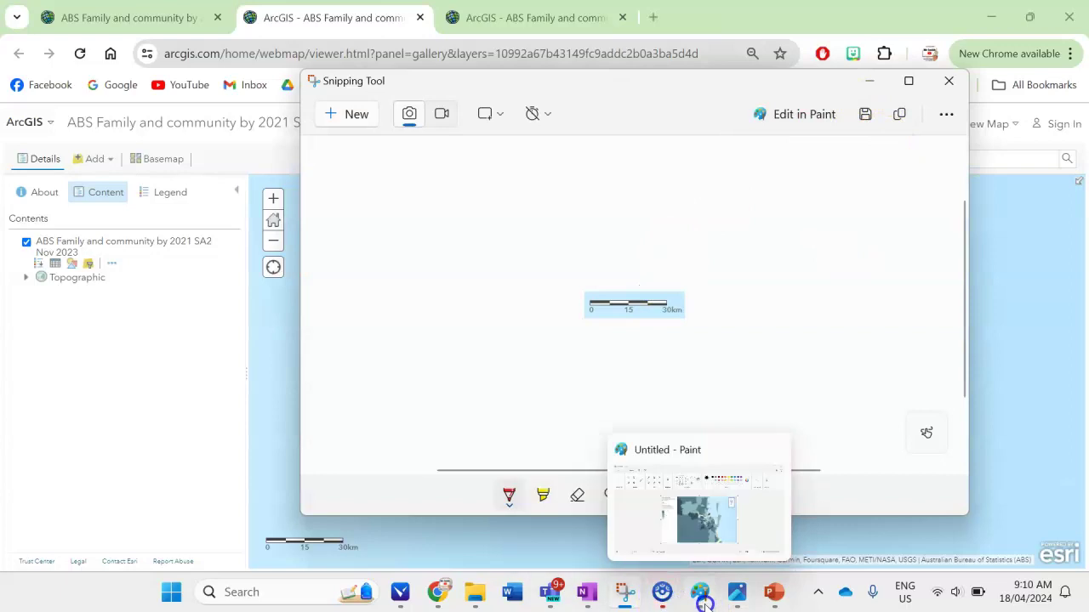
{"action": "left_click", "coordinate": [720, 505]}
{"action": "left_click_drag", "start_coordinate": [561, 351], "coordinate": [656, 412]}
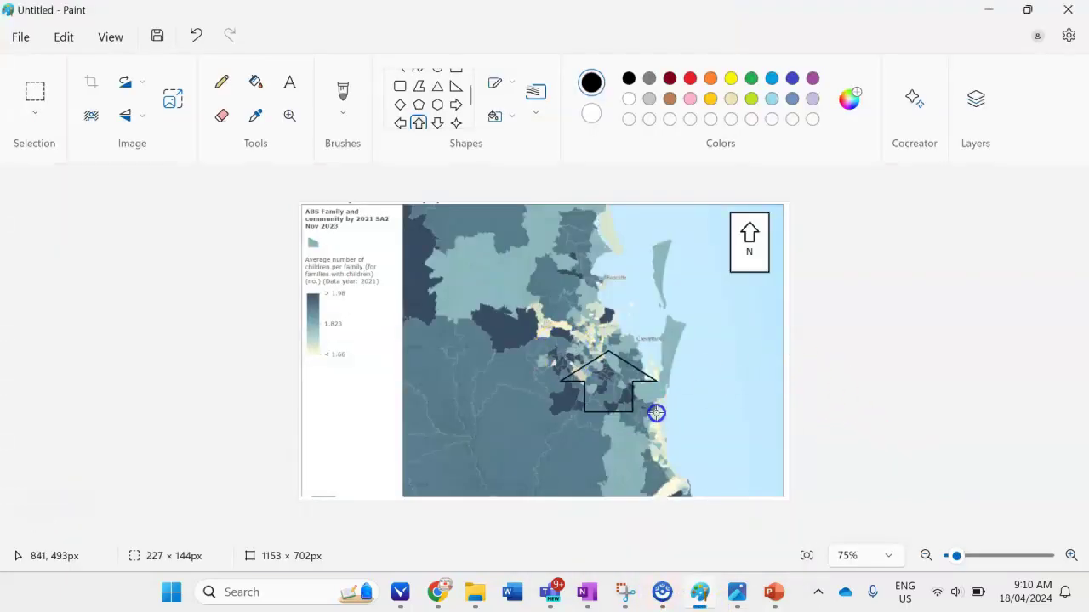
{"action": "key", "text": "ctrl+z"}
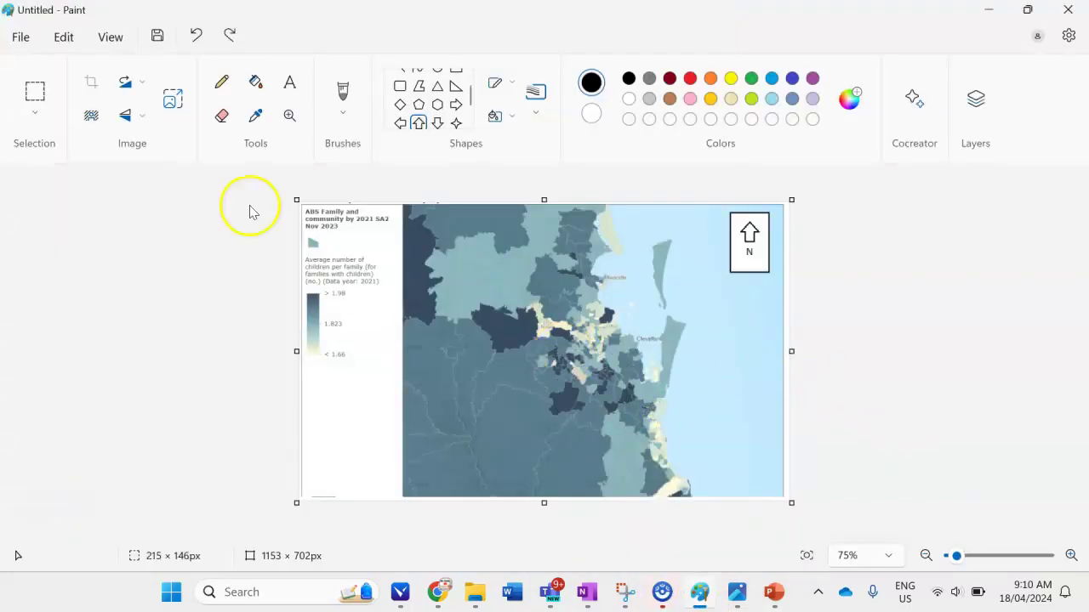
{"action": "left_click", "coordinate": [34, 94]}
{"action": "left_click_drag", "start_coordinate": [586, 350], "coordinate": [727, 447]}
{"action": "key", "text": "ctrl+v"}
{"action": "left_click_drag", "start_coordinate": [342, 211], "coordinate": [761, 482]}
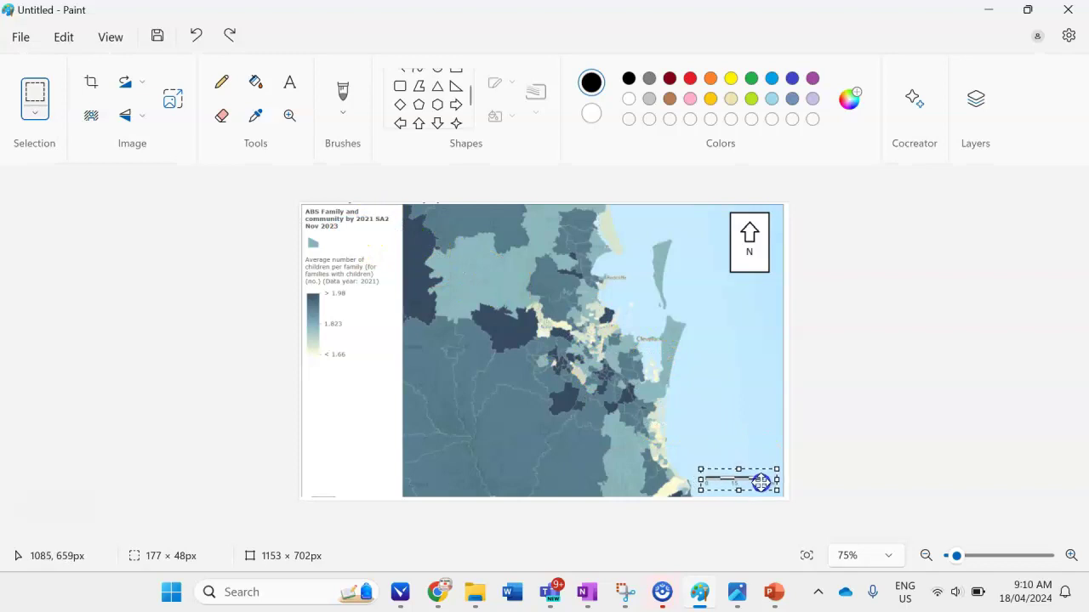
{"action": "left_click", "coordinate": [856, 462]}
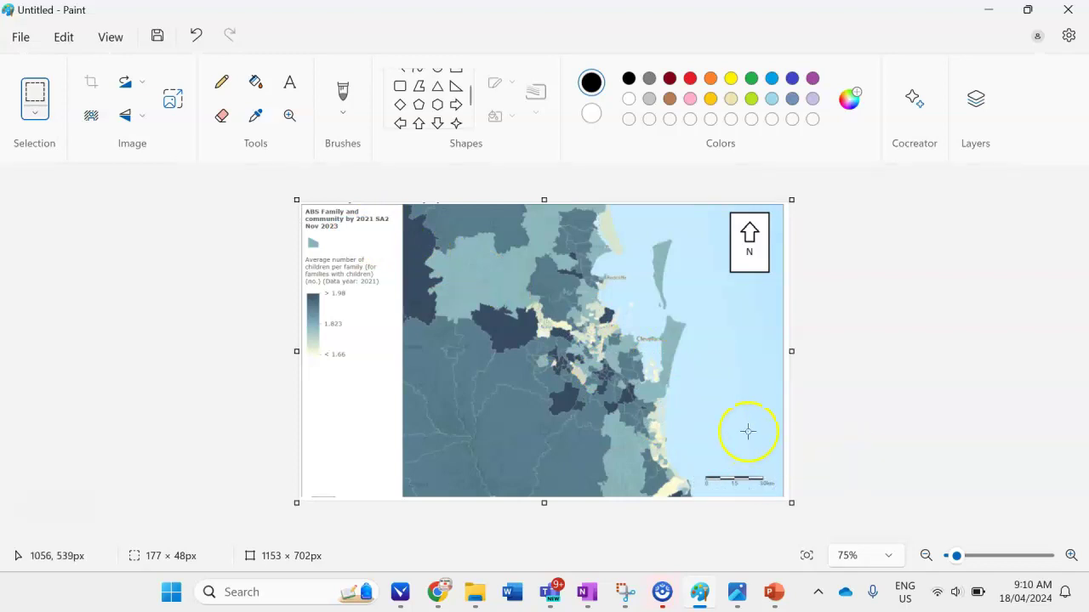
Copy the entire Paint canvas and paste it into a new blank Word document.
{"action": "left_click", "coordinate": [35, 119]}
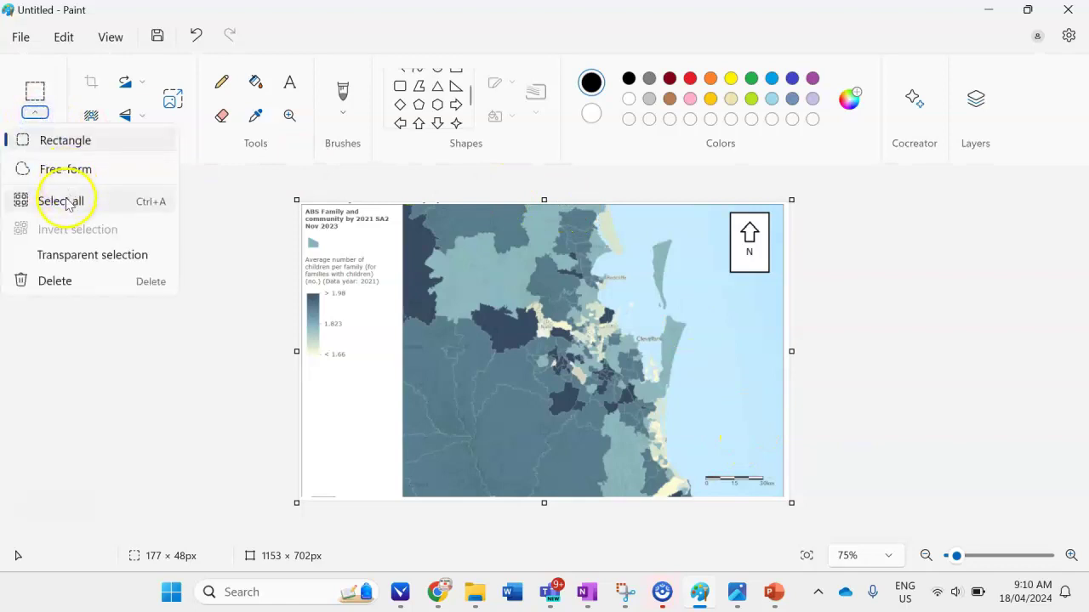
{"action": "left_click", "coordinate": [67, 204]}
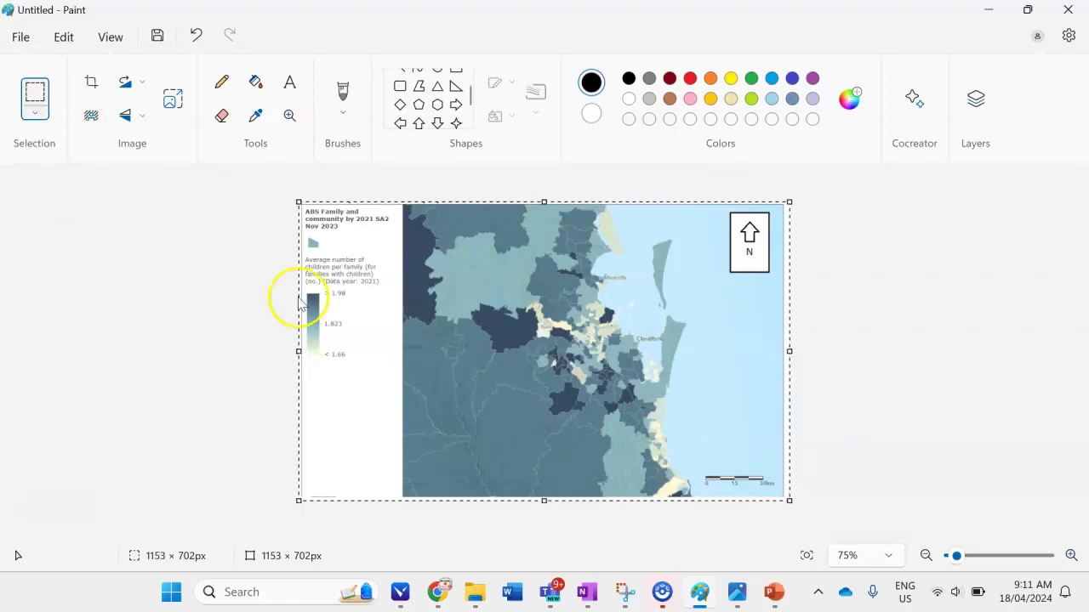
{"action": "left_click", "coordinate": [515, 583]}
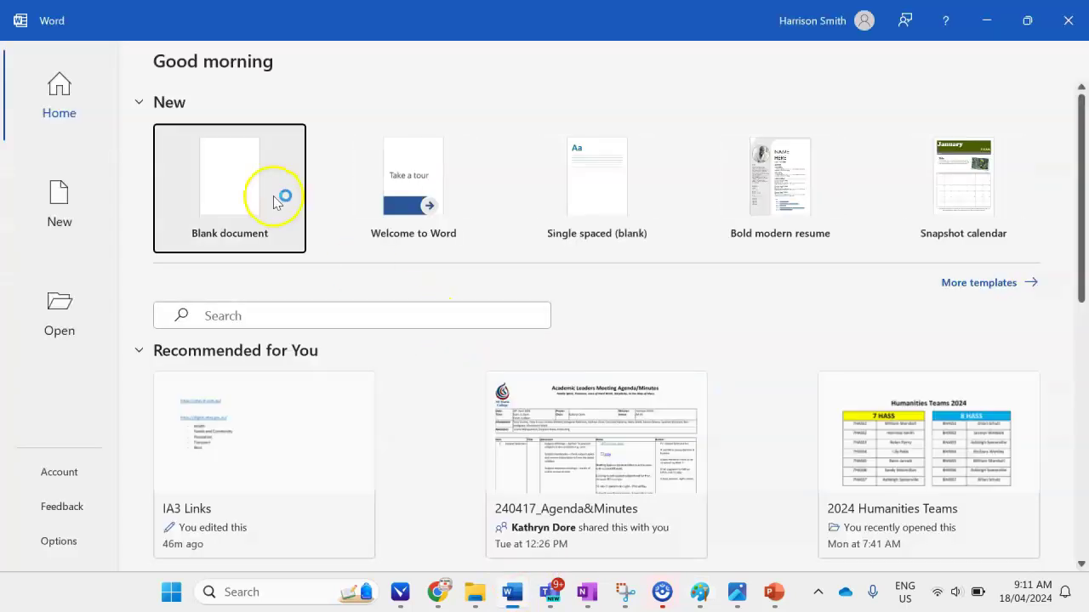
{"action": "left_click", "coordinate": [273, 195]}
{"action": "left_click", "coordinate": [444, 285]}
{"action": "key", "text": "ctrl+v"}
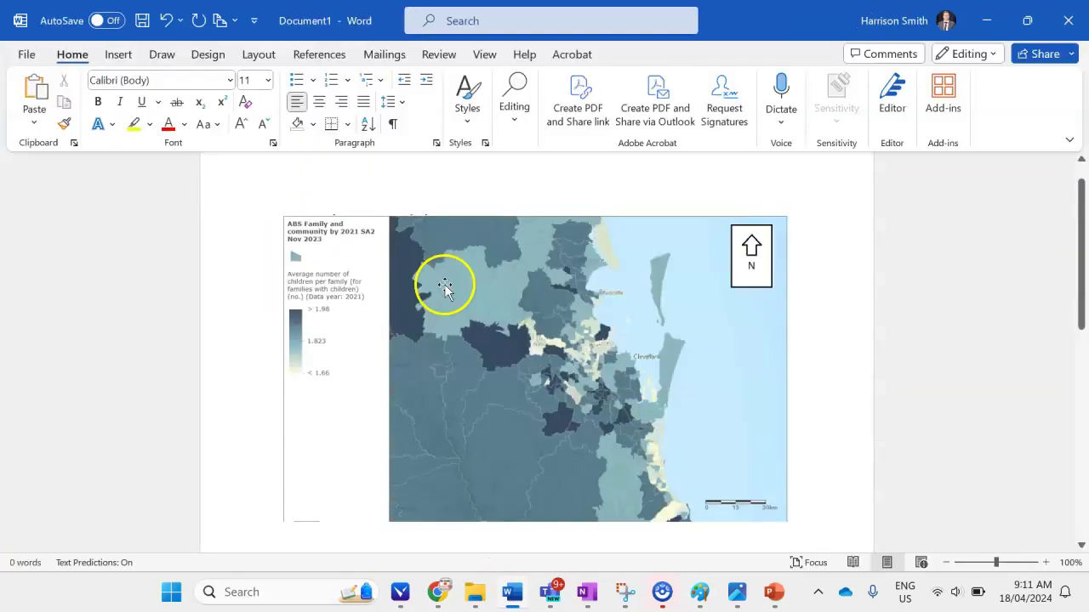
Give the pasted map a black picture border and start a caption reading "Figure 1 -" below it.
{"action": "left_click", "coordinate": [568, 381]}
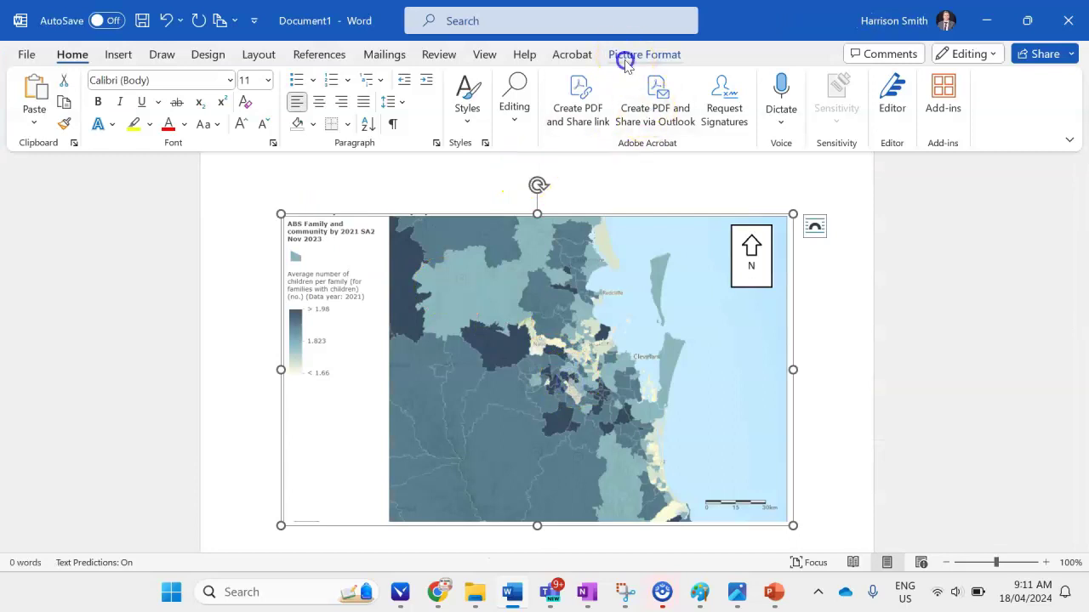
{"action": "left_click", "coordinate": [625, 61]}
{"action": "left_click", "coordinate": [585, 80]}
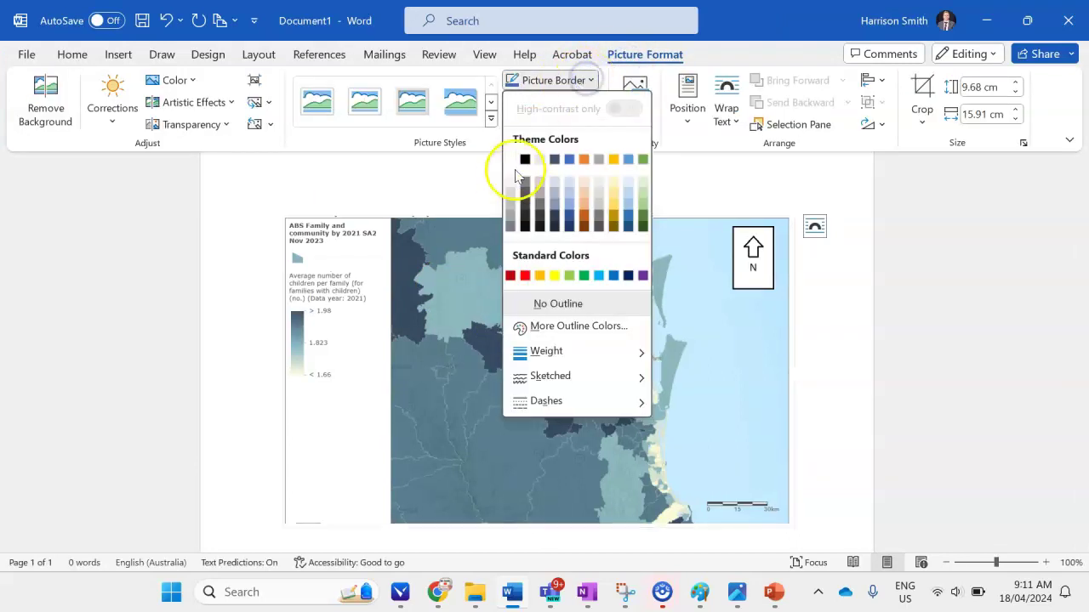
{"action": "left_click", "coordinate": [524, 159]}
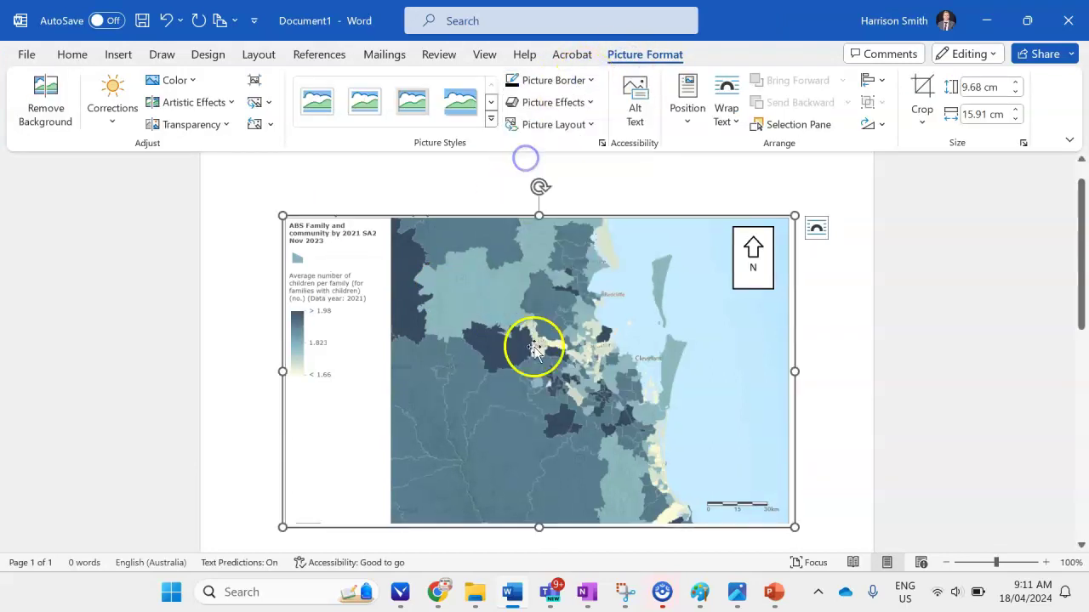
{"action": "left_click", "coordinate": [842, 528]}
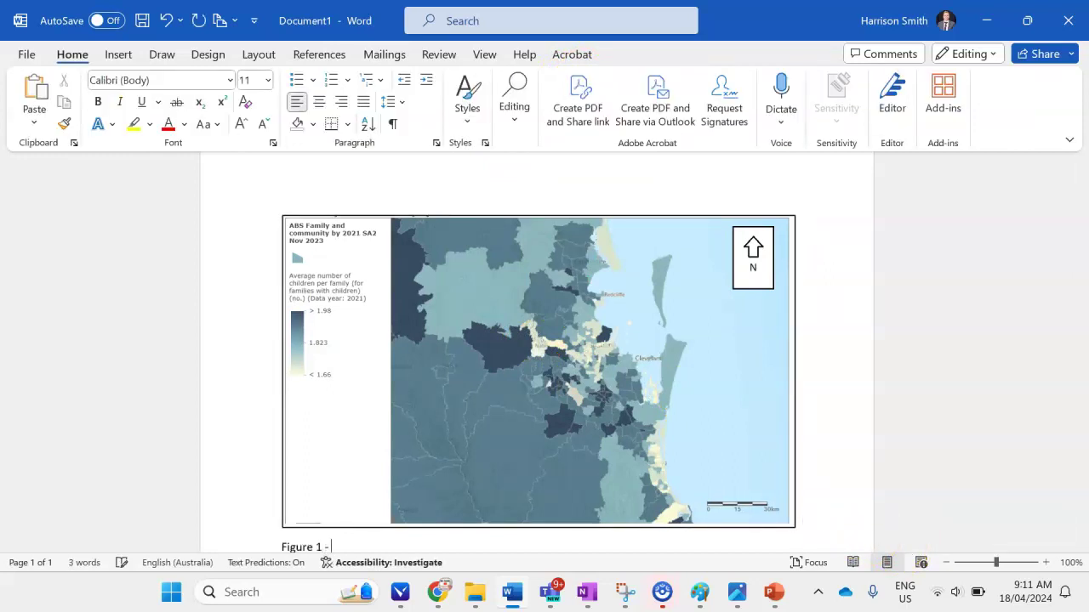
Switch to Chrome and examine the title on the map print page for wording to use in the figure caption.
{"action": "mouse_move", "coordinate": [438, 590]}
{"action": "left_click", "coordinate": [535, 547]}
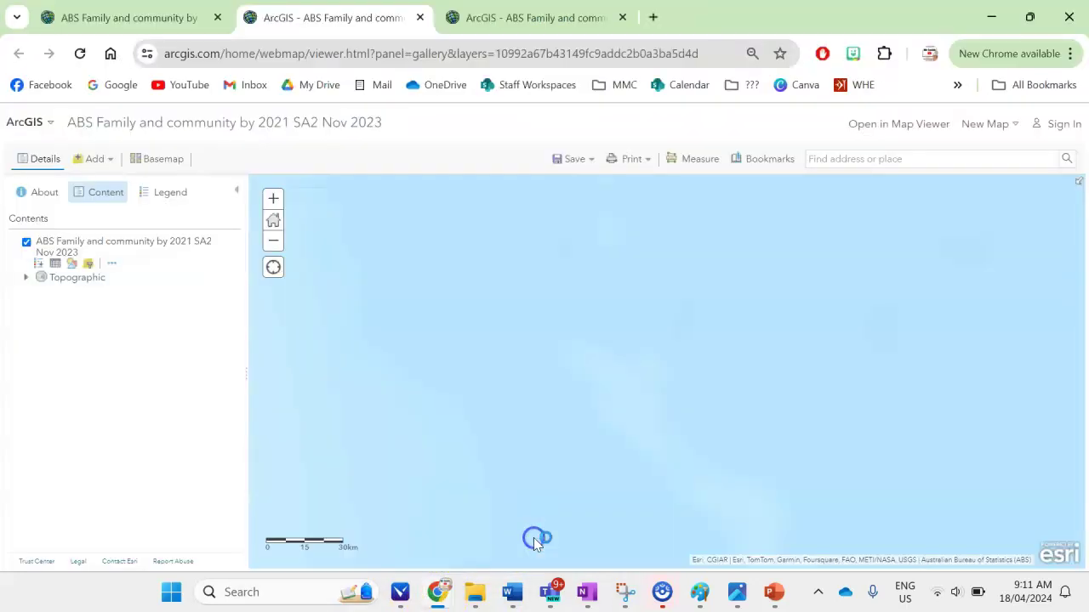
{"action": "left_click", "coordinate": [528, 17]}
{"action": "left_click_drag", "start_coordinate": [338, 116], "coordinate": [14, 117]}
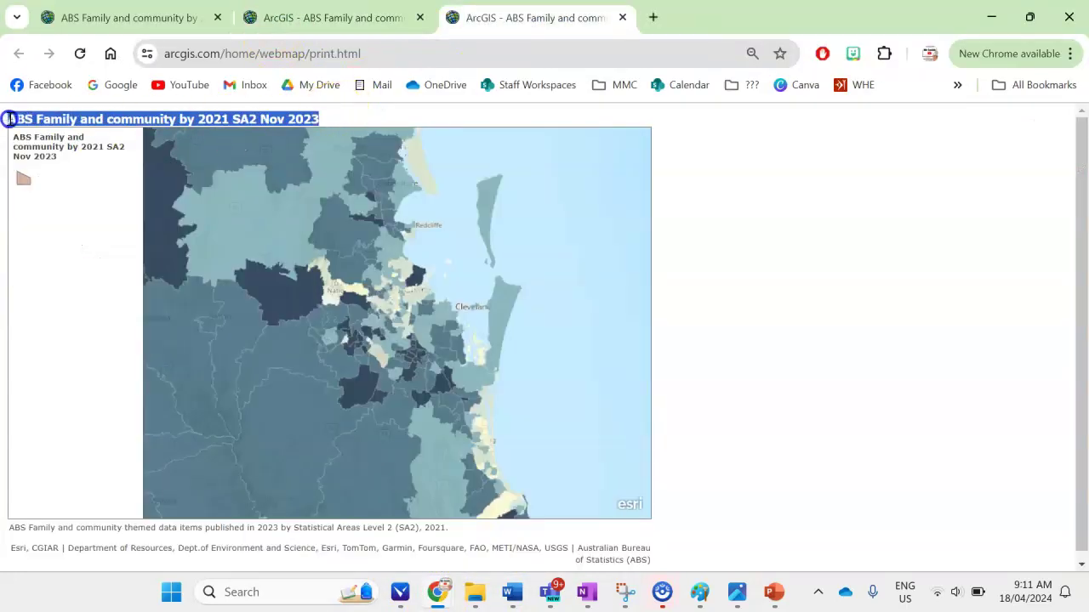
{"action": "left_click", "coordinate": [61, 157]}
{"action": "scroll", "coordinate": [68, 226], "scroll_direction": "down", "scroll_amount": 1}
{"action": "scroll", "coordinate": [76, 220], "scroll_direction": "up", "scroll_amount": 1}
{"action": "mouse_move", "coordinate": [207, 119]}
{"action": "left_mouse_down"}
{"action": "mouse_move", "coordinate": [231, 120]}
{"action": "mouse_move", "coordinate": [218, 119]}
{"action": "left_mouse_up"}
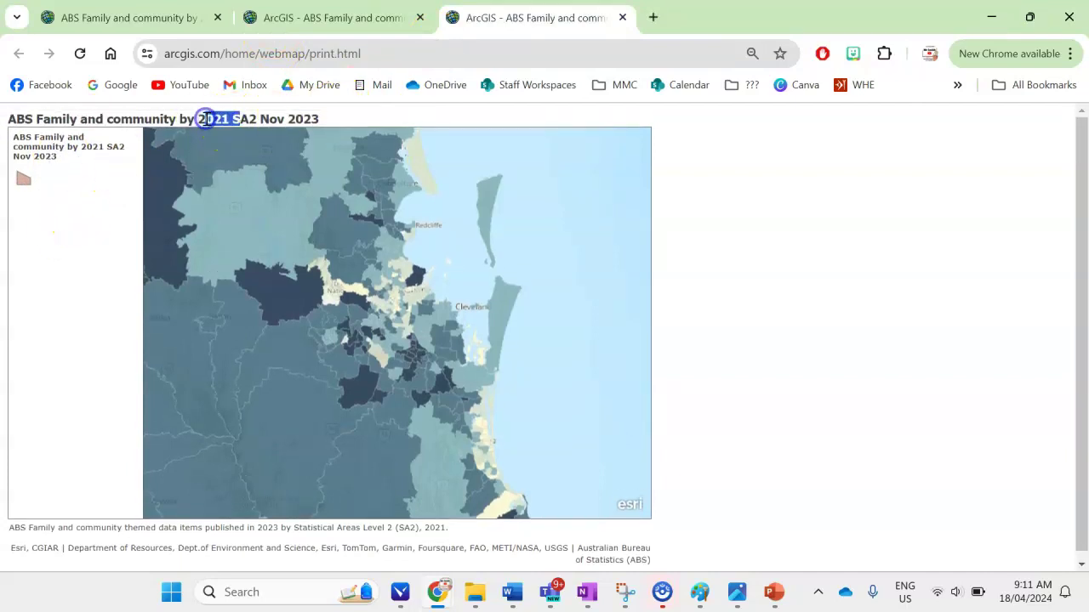
In the map viewer, restyle the layer by the attribute "Average number of children per family (for families with children) (no.) (Data year: 2021)".
{"action": "left_click", "coordinate": [315, 15]}
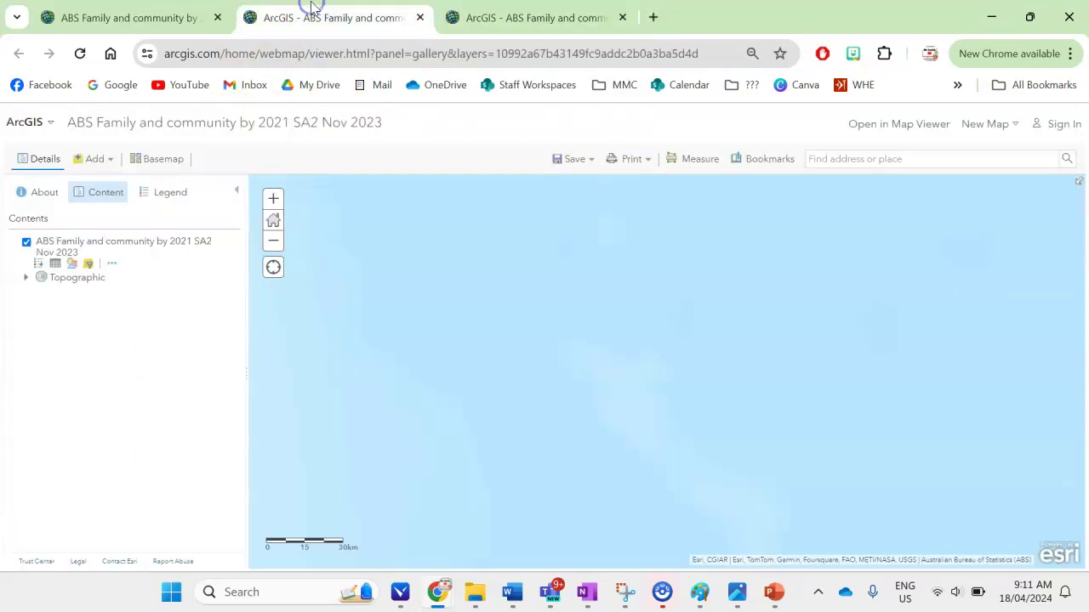
{"action": "left_click", "coordinate": [83, 266]}
{"action": "left_click", "coordinate": [180, 277]}
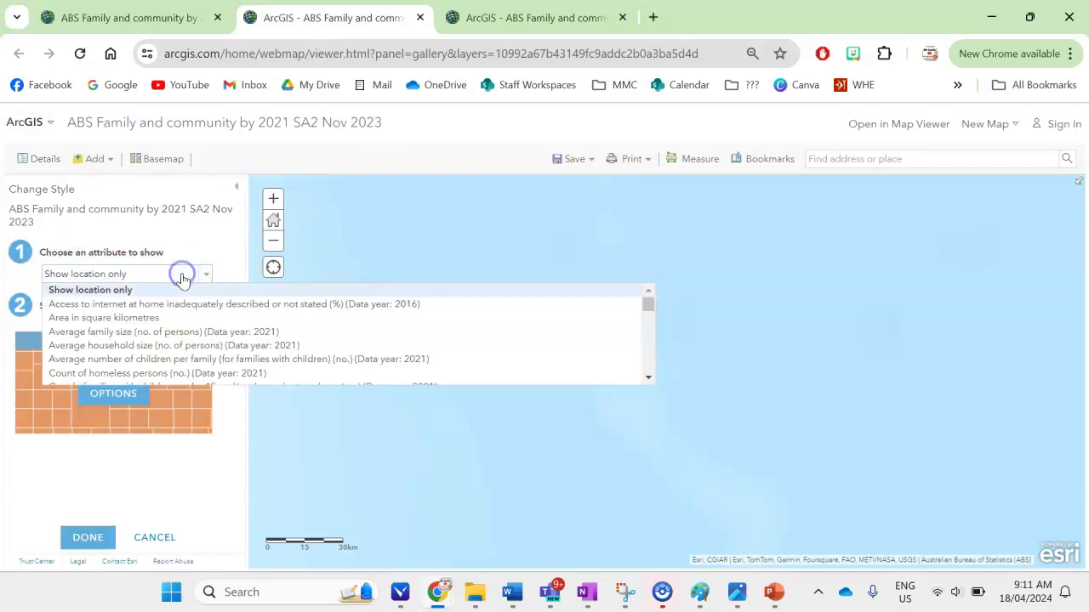
{"action": "left_click", "coordinate": [205, 361]}
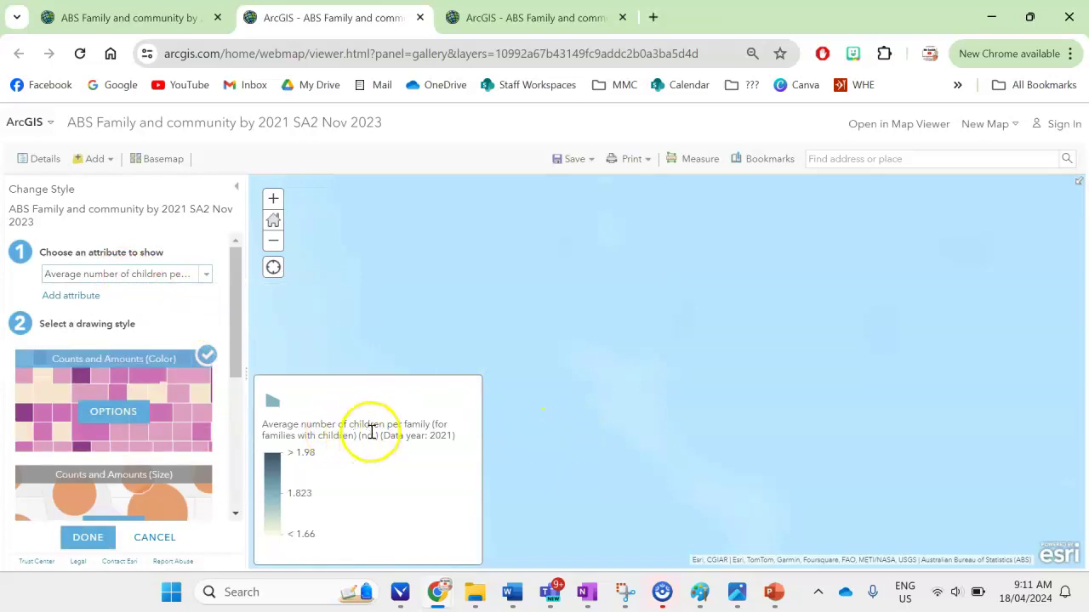
Copy "Average number of children per family" from the map legend and paste it as text only after "Figure 1 -" in the Word caption.
{"action": "left_click_drag", "start_coordinate": [431, 425], "coordinate": [268, 423]}
{"action": "key", "text": "ctrl+c"}
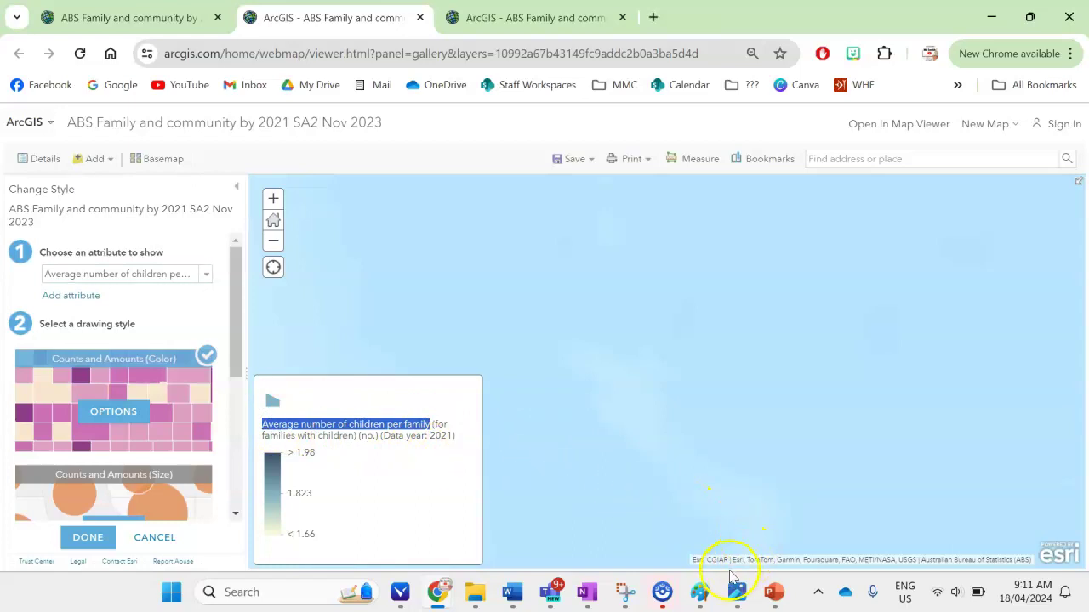
{"action": "mouse_move", "coordinate": [512, 587]}
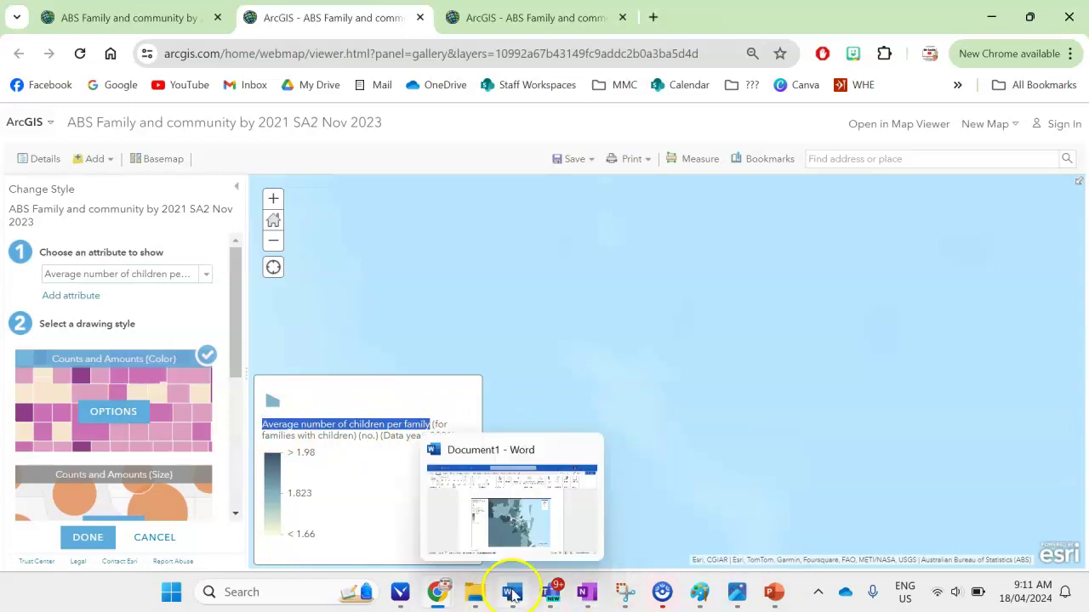
{"action": "left_click", "coordinate": [529, 534]}
{"action": "scroll", "coordinate": [442, 443], "scroll_direction": "down", "scroll_amount": 3}
{"action": "right_click", "coordinate": [337, 401]}
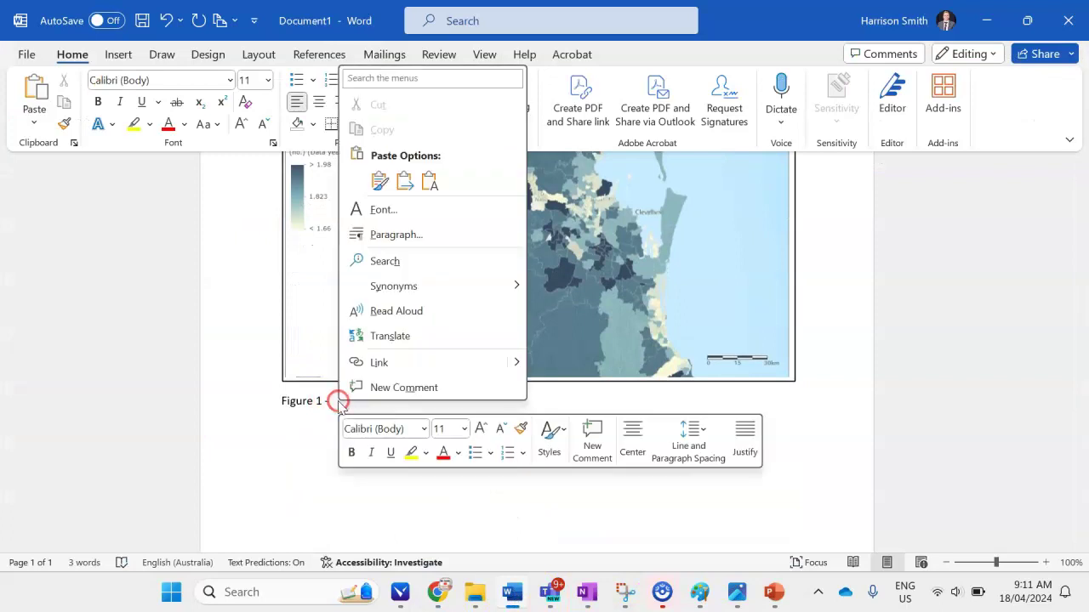
{"action": "left_click", "coordinate": [429, 181]}
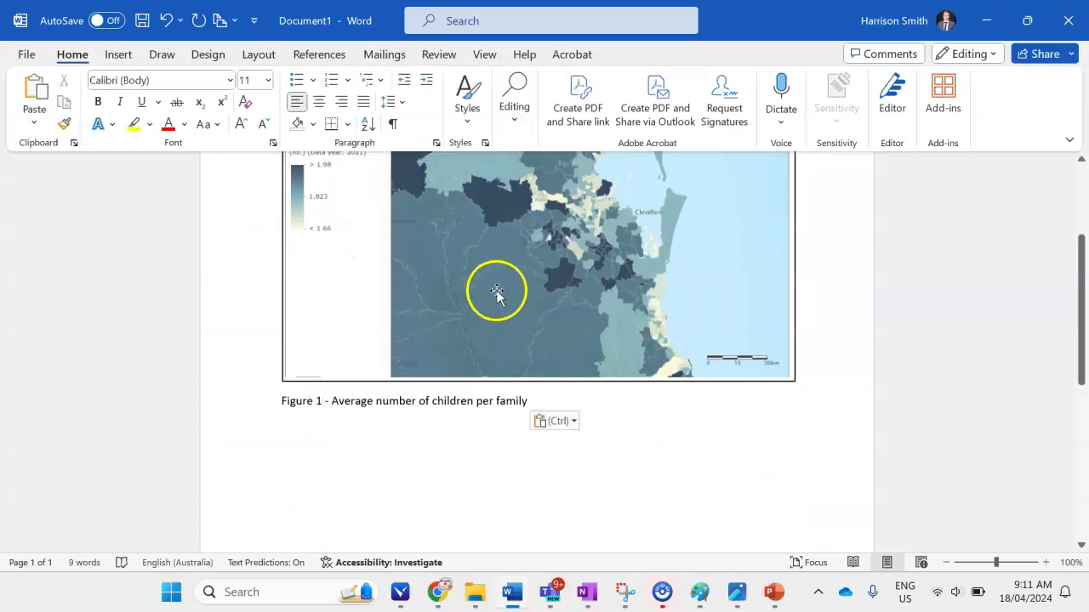
Add the line "(Source: Australian Bureau of Statistics, 2021)" below the figure caption.
{"action": "key", "text": "Return"}
{"action": "type", "text": "(Source:"}
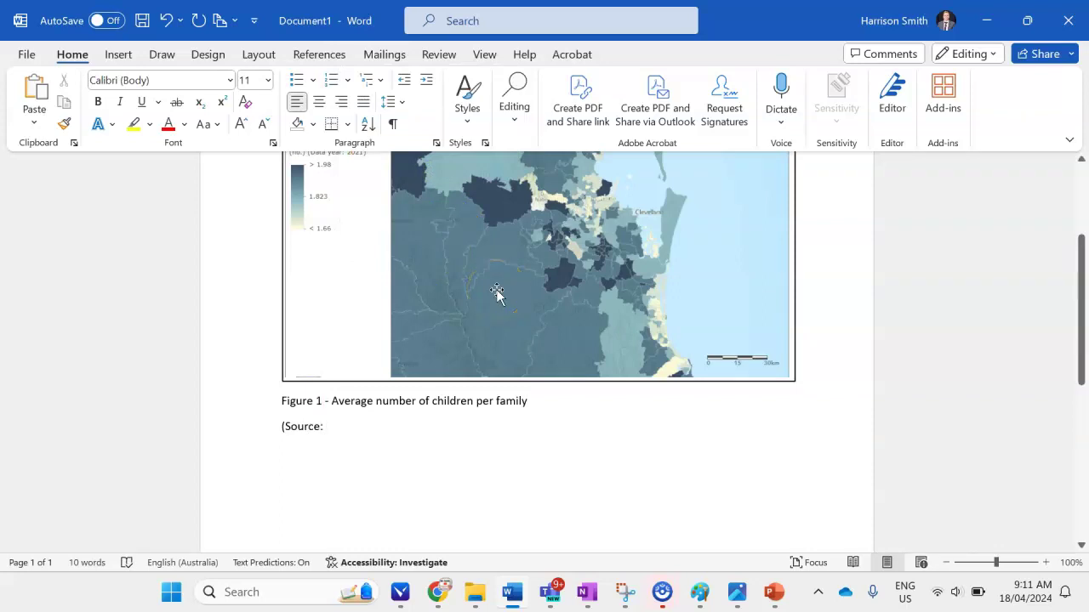
{"action": "type", "text": " Aus"}
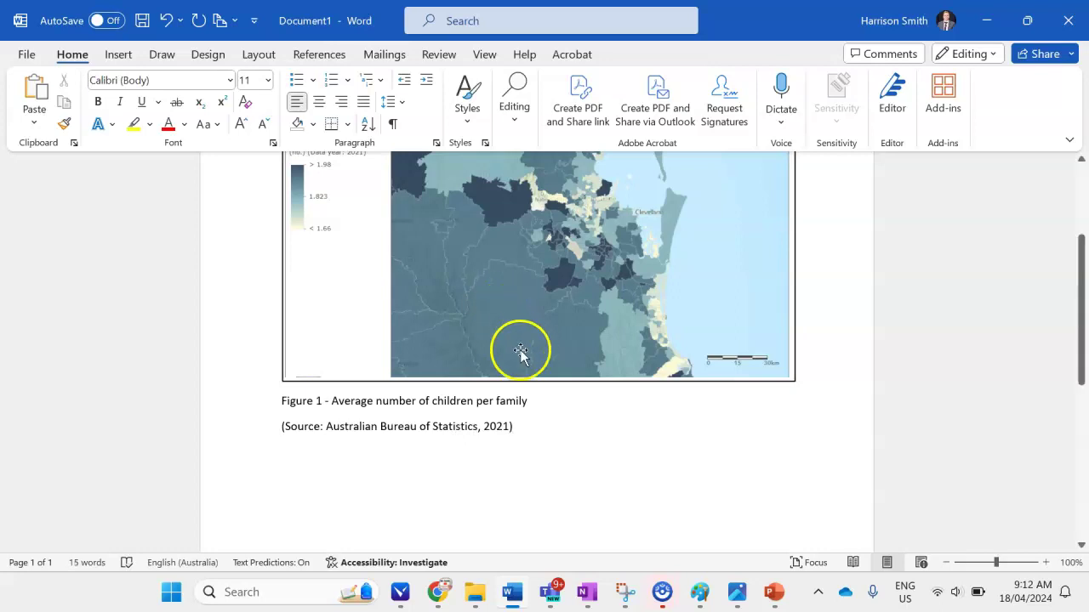
Remove the space after paragraphs for the map picture, the caption and the source line.
{"action": "left_click_drag", "start_coordinate": [532, 423], "coordinate": [435, 165]}
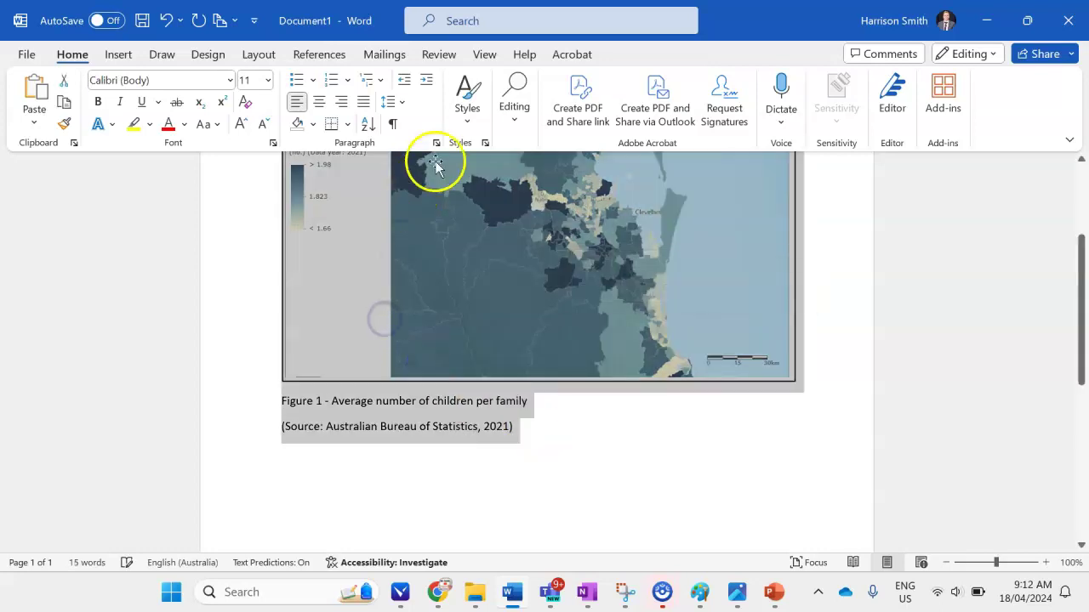
{"action": "left_click", "coordinate": [389, 101]}
{"action": "left_click", "coordinate": [455, 317]}
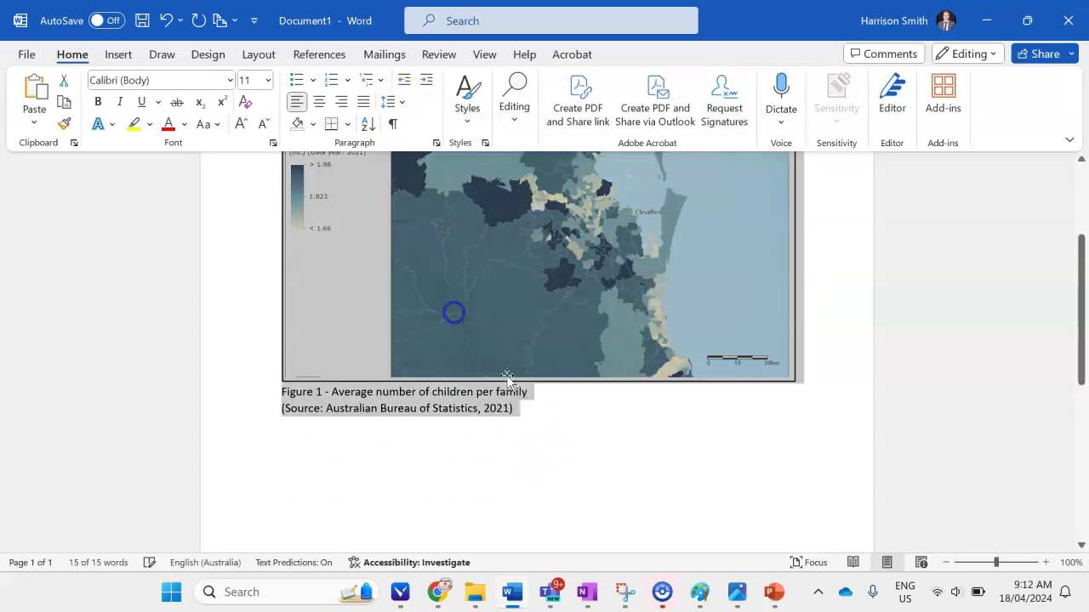
{"action": "scroll", "coordinate": [540, 433], "scroll_direction": "up", "scroll_amount": 3}
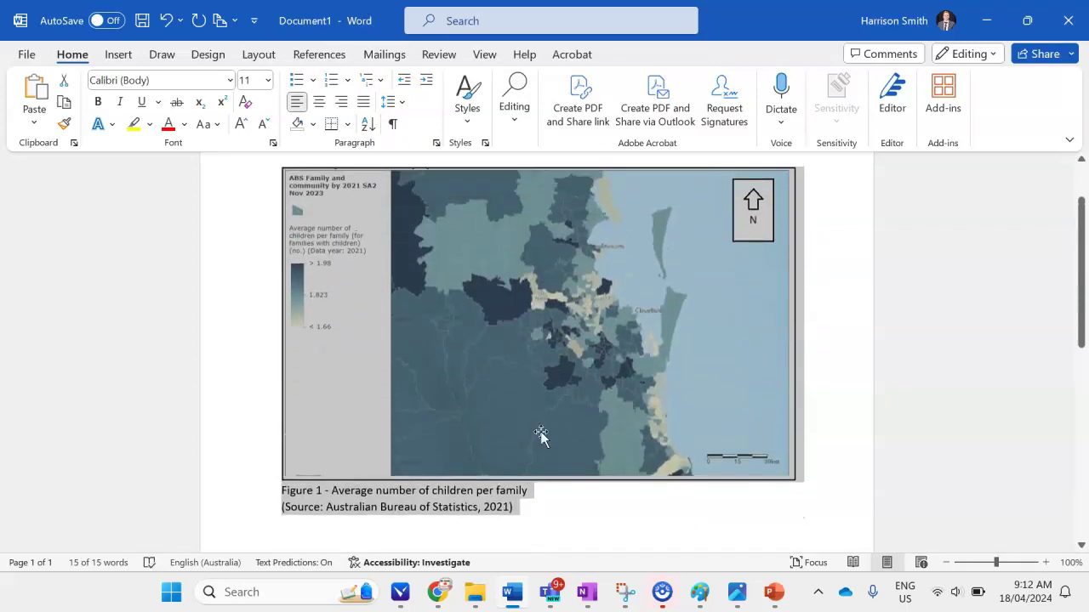
{"action": "left_click", "coordinate": [557, 504]}
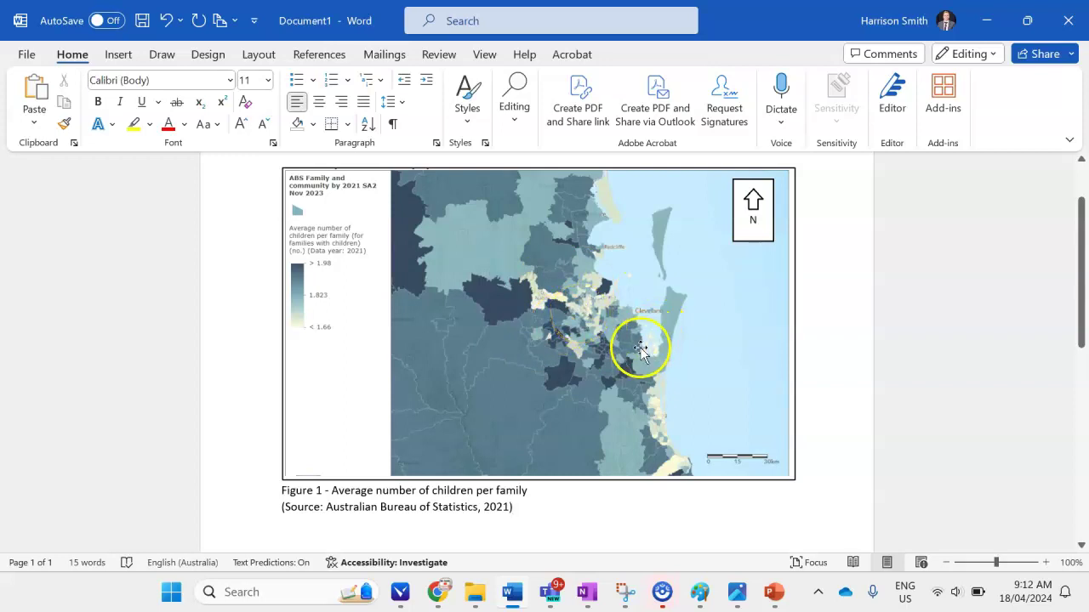
Switch to Chrome, search the Digital Atlas data catalogue for "population" and open "Australia's population distribution by Statistical Area Level 2".
{"action": "mouse_move", "coordinate": [460, 599]}
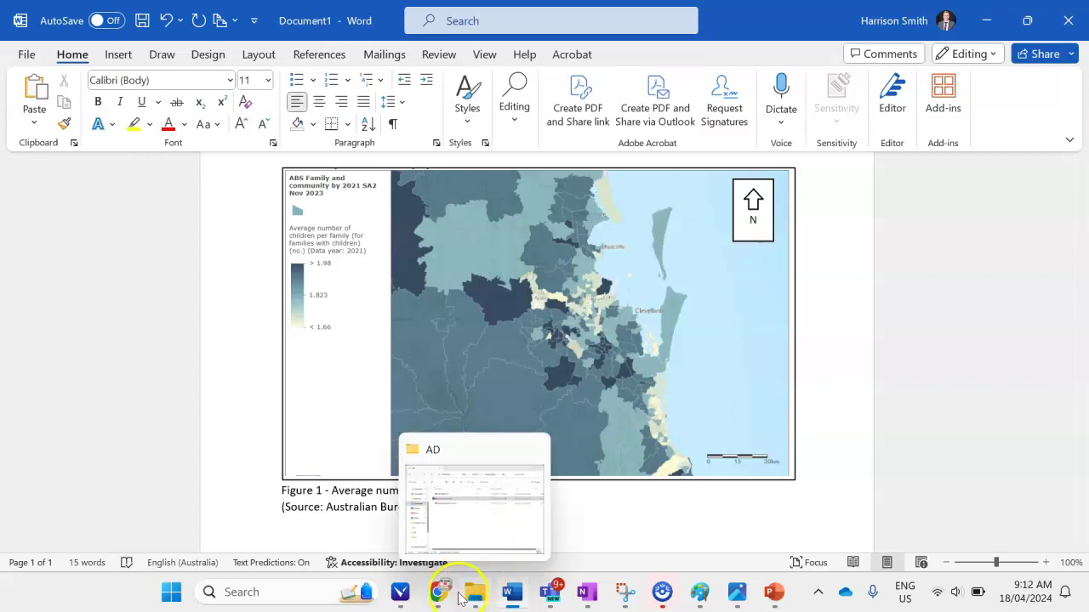
{"action": "left_click", "coordinate": [481, 550]}
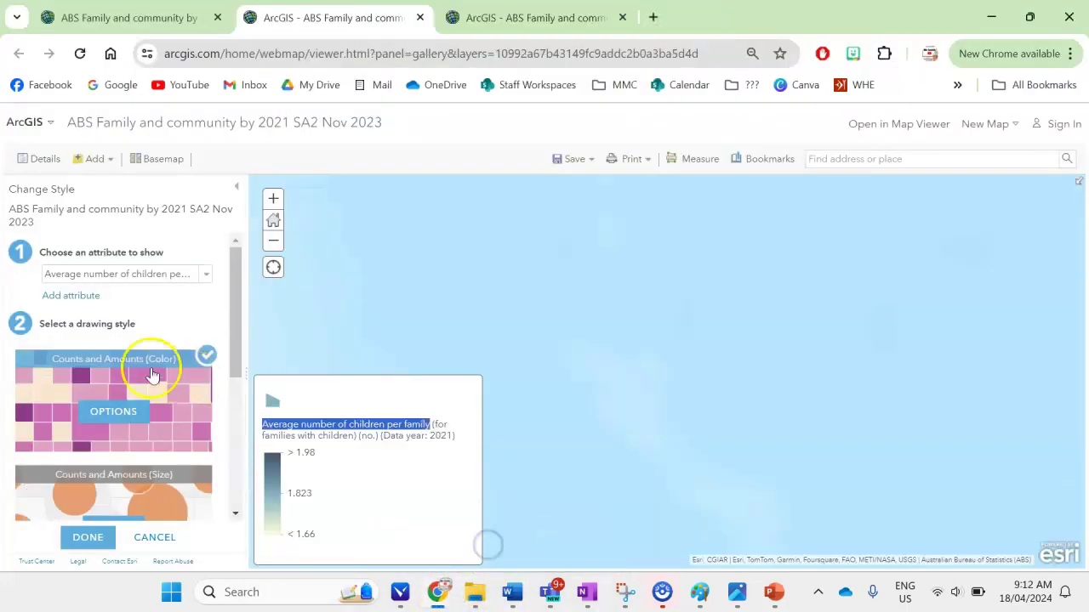
{"action": "left_click", "coordinate": [136, 17]}
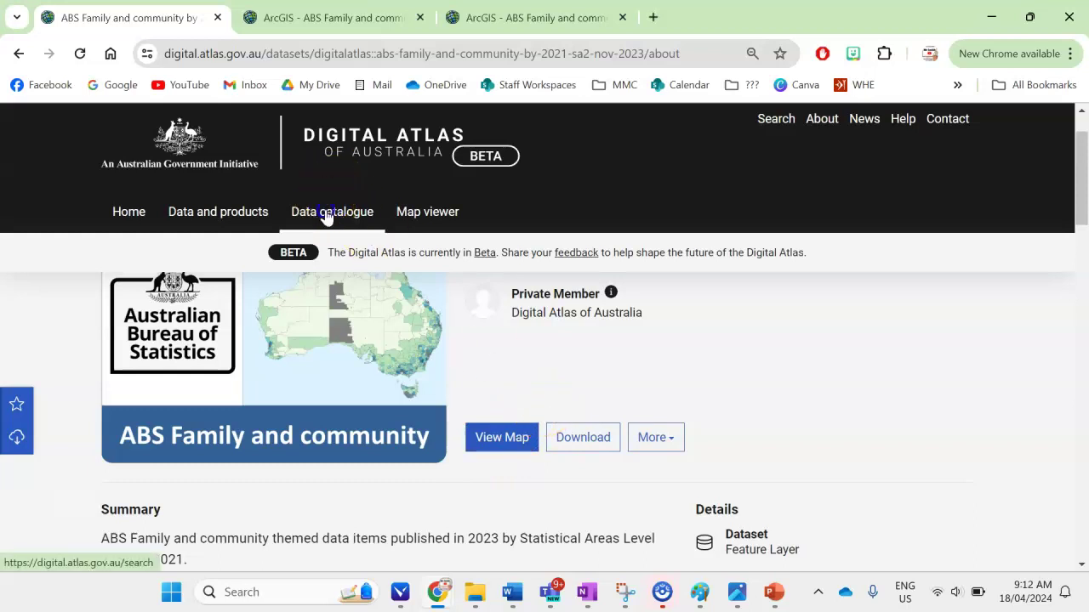
{"action": "left_click", "coordinate": [300, 210]}
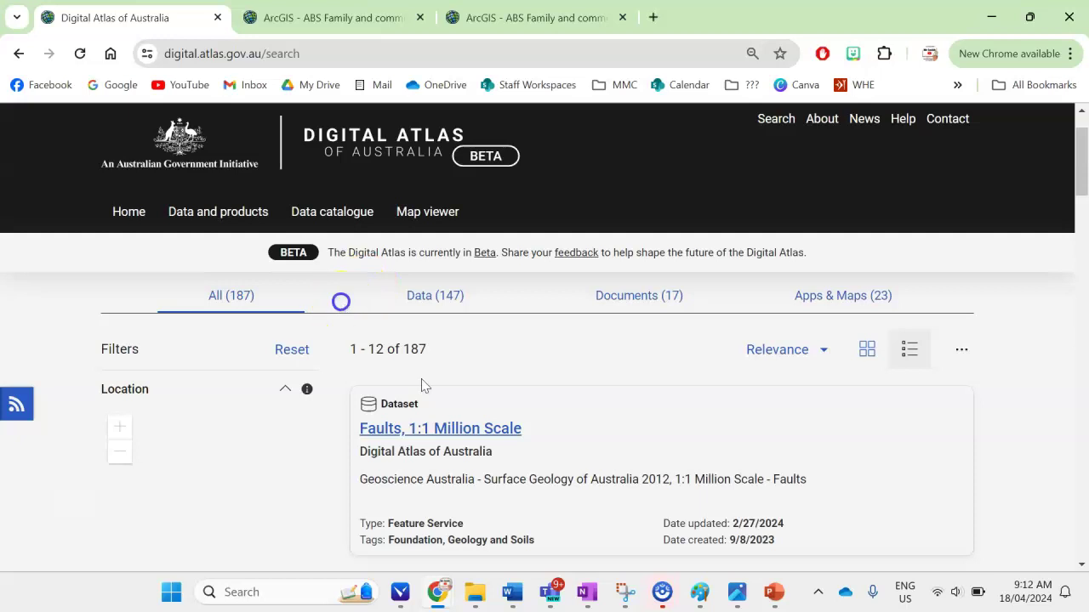
{"action": "left_click", "coordinate": [205, 315]}
{"action": "type", "text": "population"}
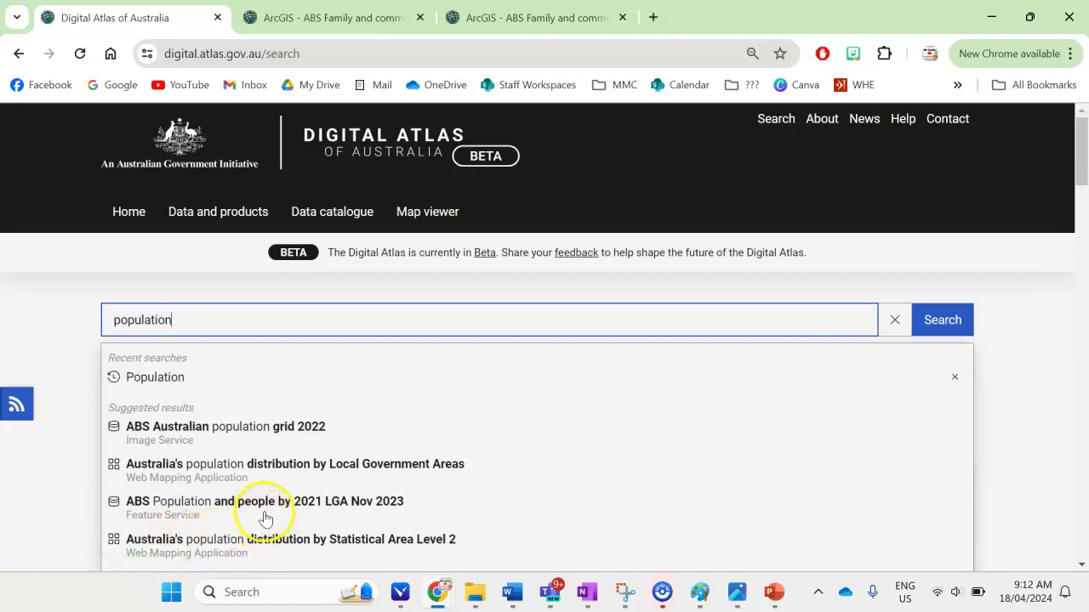
{"action": "left_click", "coordinate": [361, 541]}
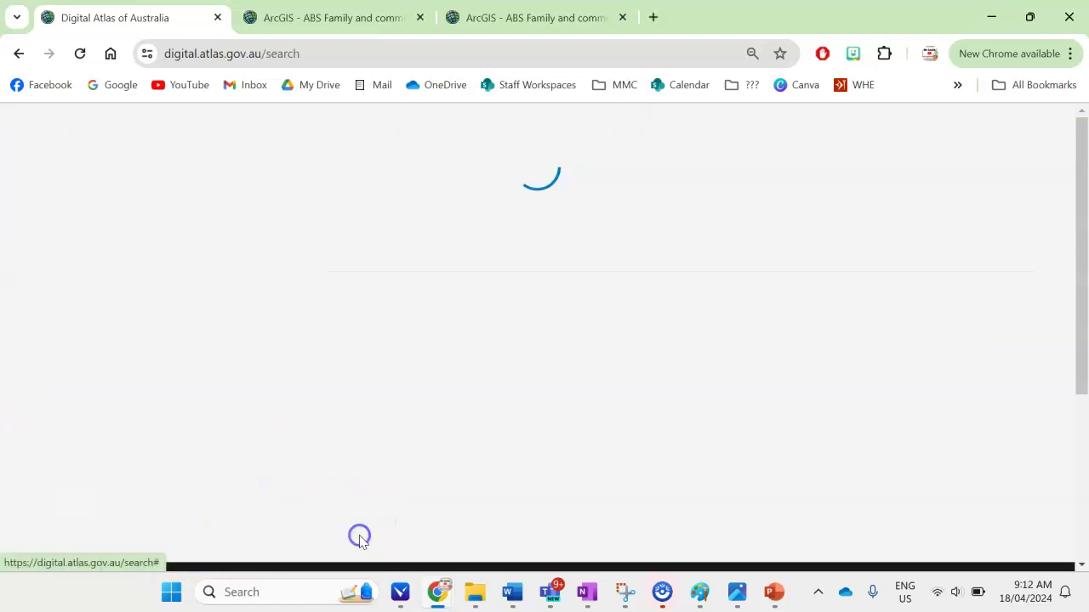
Return to the Digital Atlas data catalogue search page and look up "health" datasets.
{"action": "left_click", "coordinate": [19, 53]}
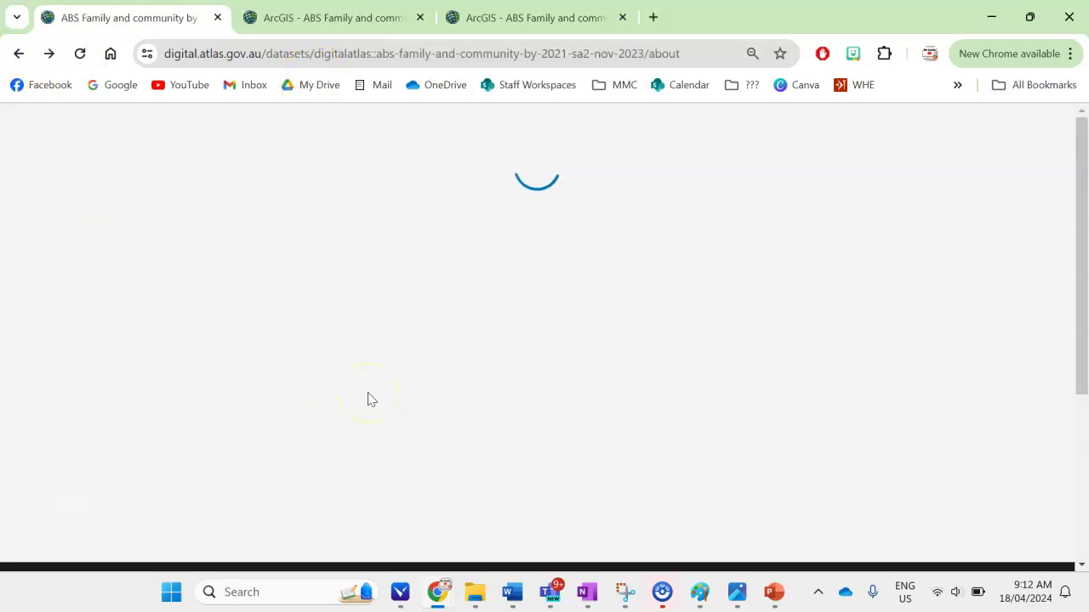
{"action": "left_click", "coordinate": [18, 53]}
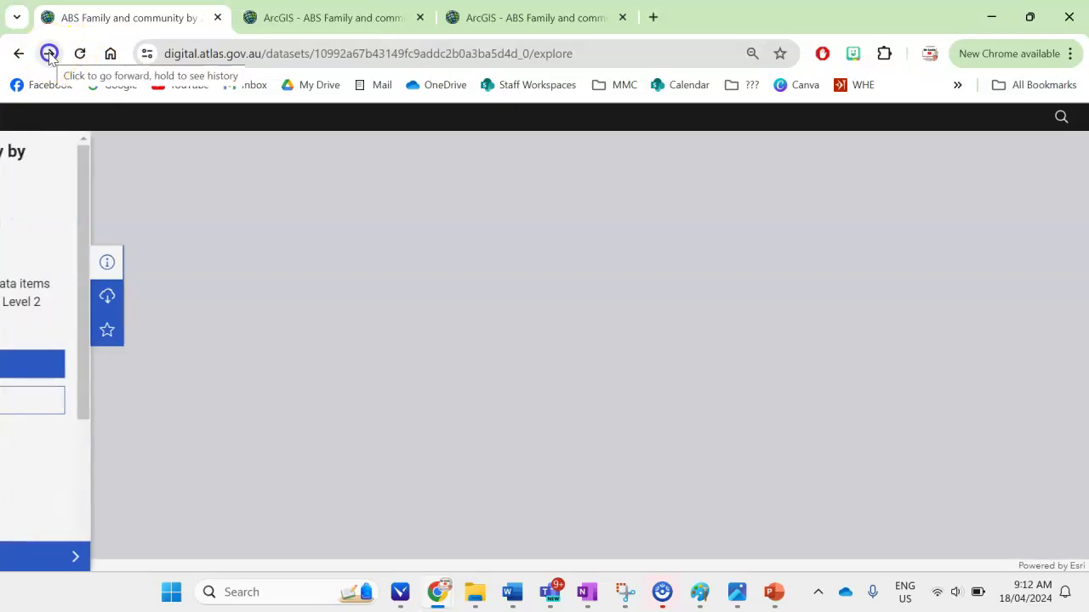
{"action": "left_click", "coordinate": [49, 54]}
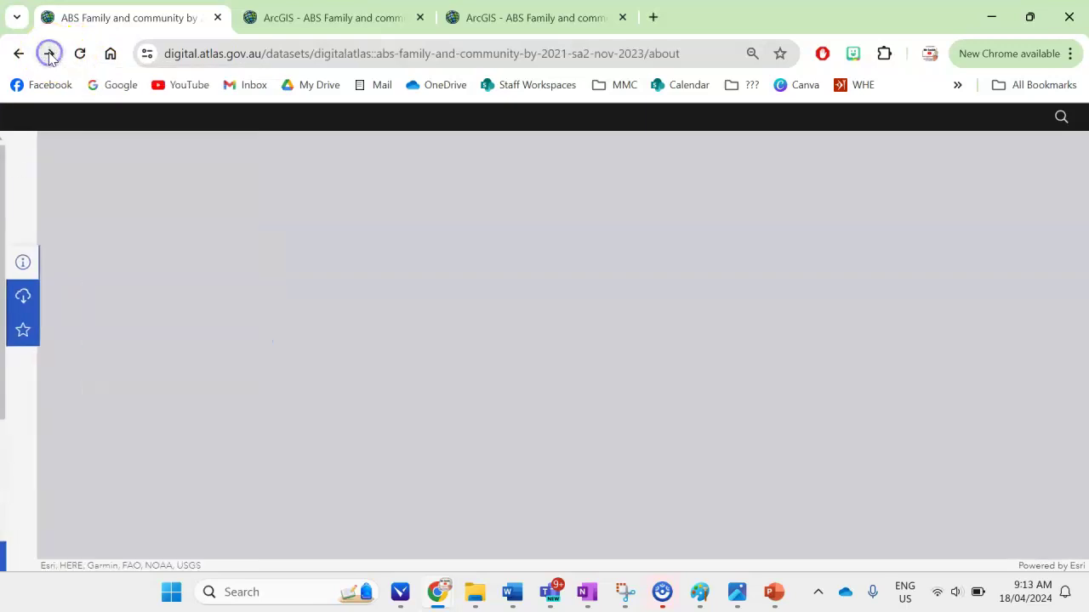
{"action": "left_click", "coordinate": [49, 54]}
{"action": "left_click", "coordinate": [49, 54]}
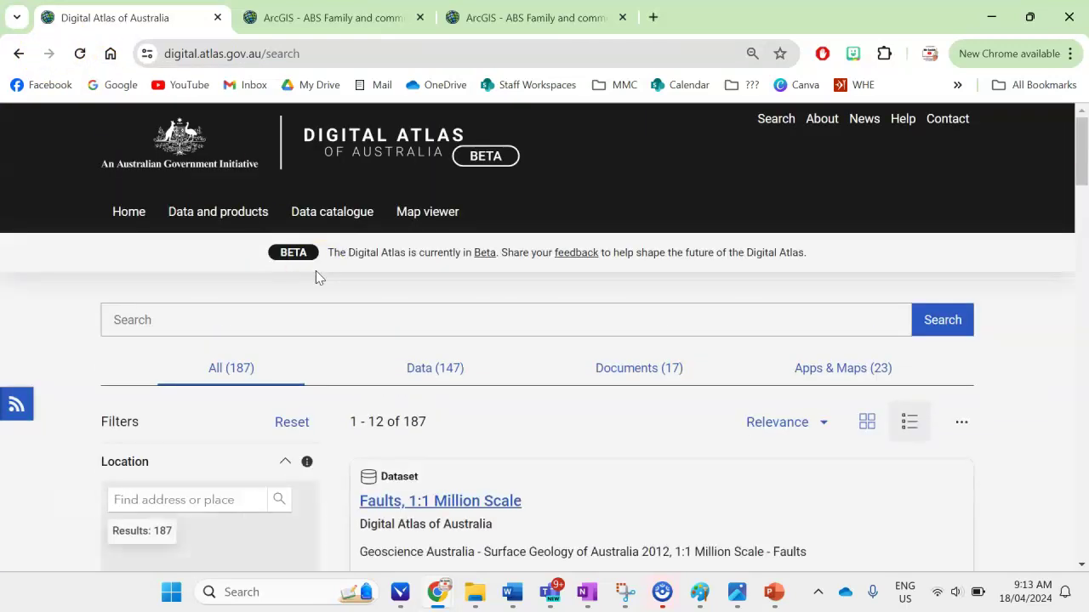
{"action": "left_click", "coordinate": [208, 319]}
{"action": "type", "text": "health"}
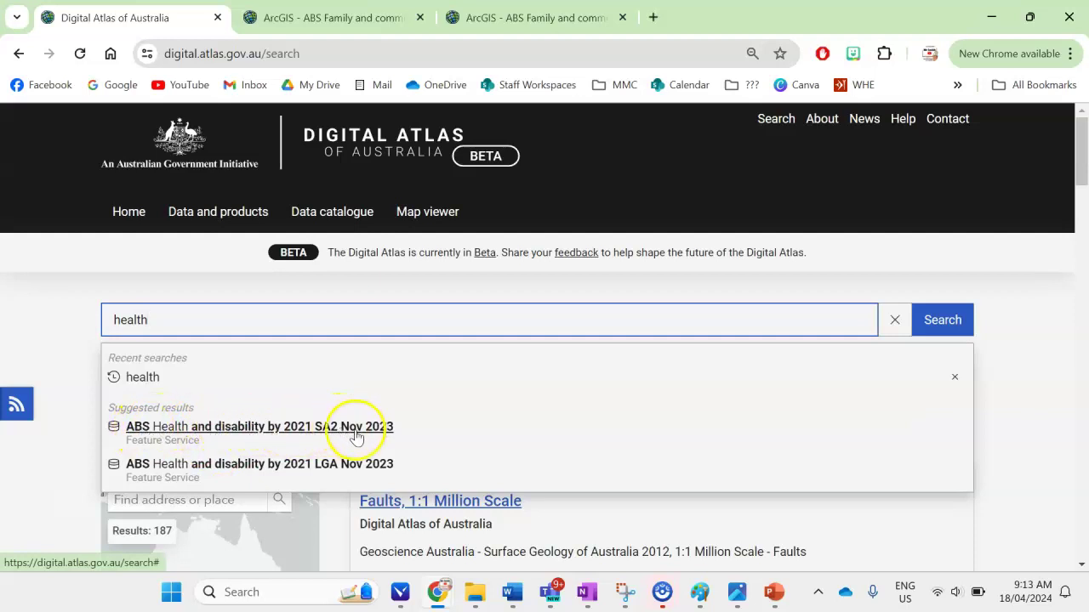
Search the data catalogue for "transport" and examine the listed results.
{"action": "double_click", "coordinate": [153, 319]}
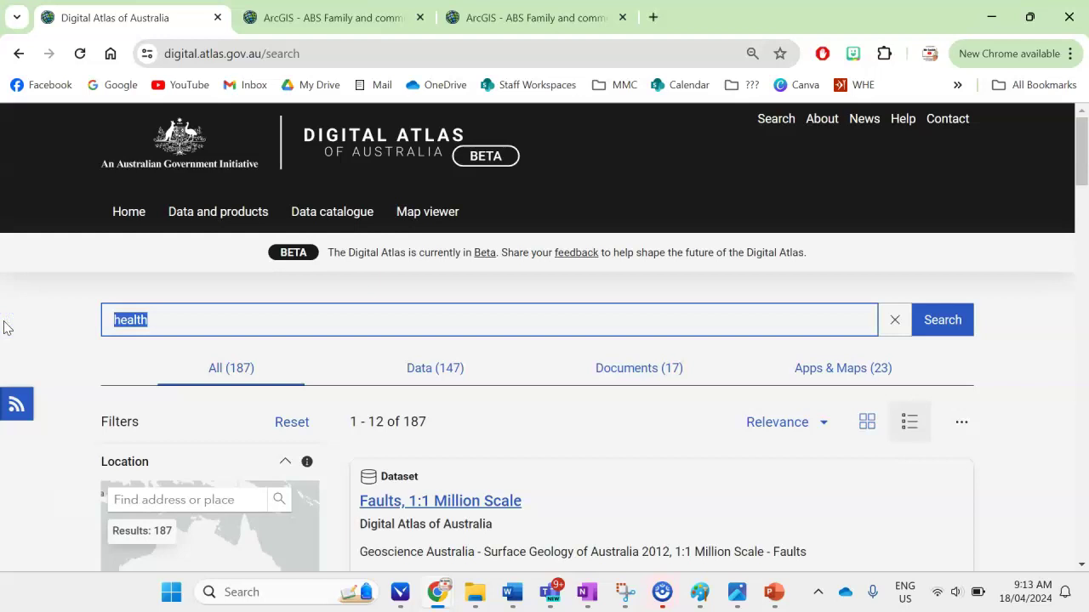
{"action": "type", "text": "transport"}
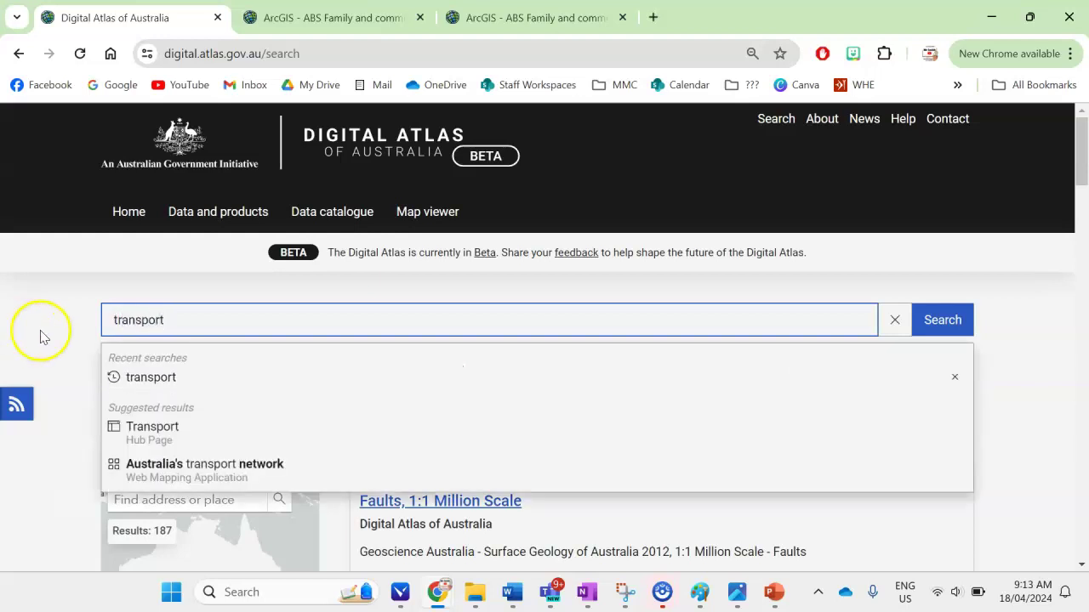
{"action": "left_click", "coordinate": [164, 383]}
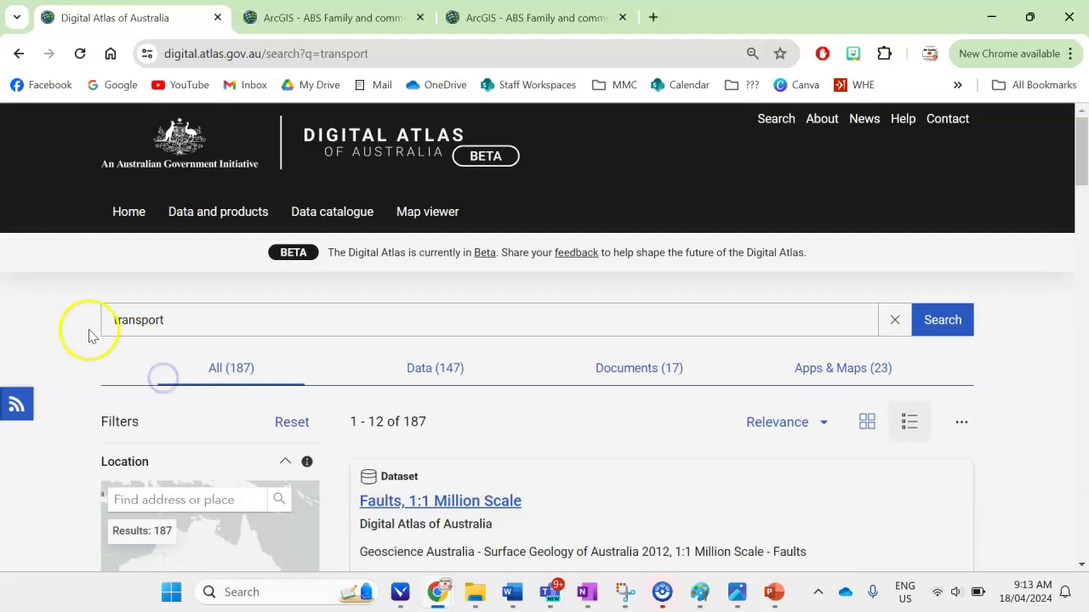
{"action": "scroll", "coordinate": [562, 429], "scroll_direction": "down", "scroll_amount": 2}
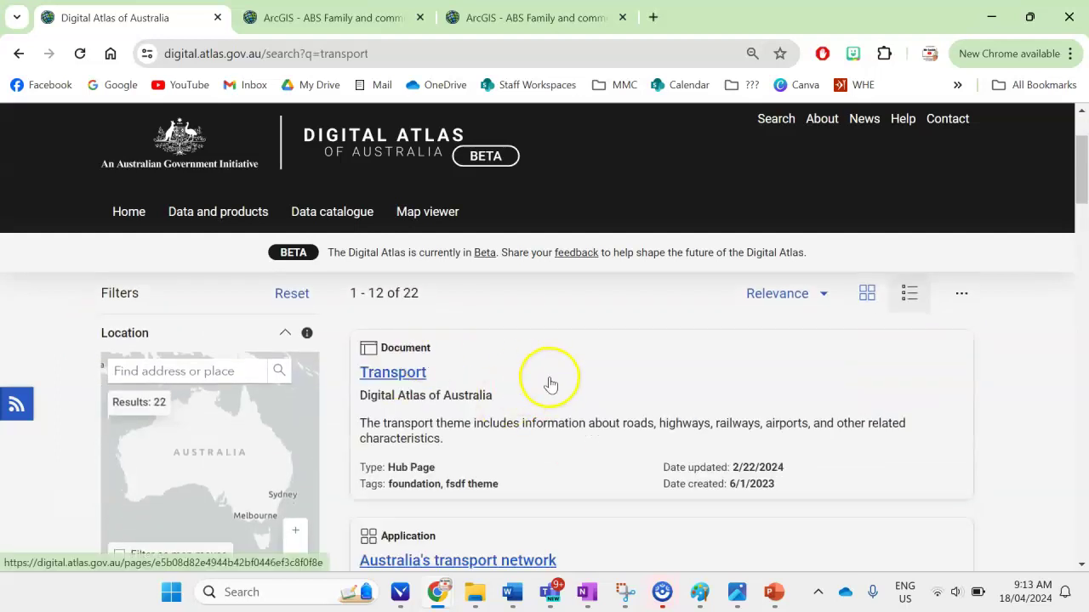
{"action": "scroll", "coordinate": [476, 383], "scroll_direction": "down", "scroll_amount": 1}
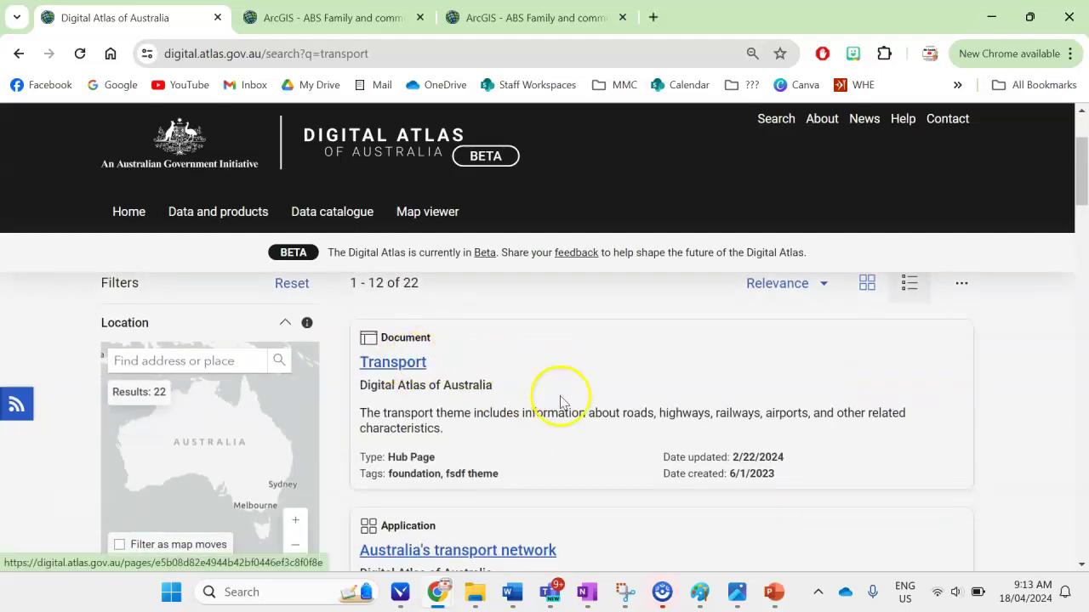
{"action": "scroll", "coordinate": [561, 400], "scroll_direction": "down", "scroll_amount": 2}
{"action": "scroll", "coordinate": [542, 399], "scroll_direction": "down", "scroll_amount": 6}
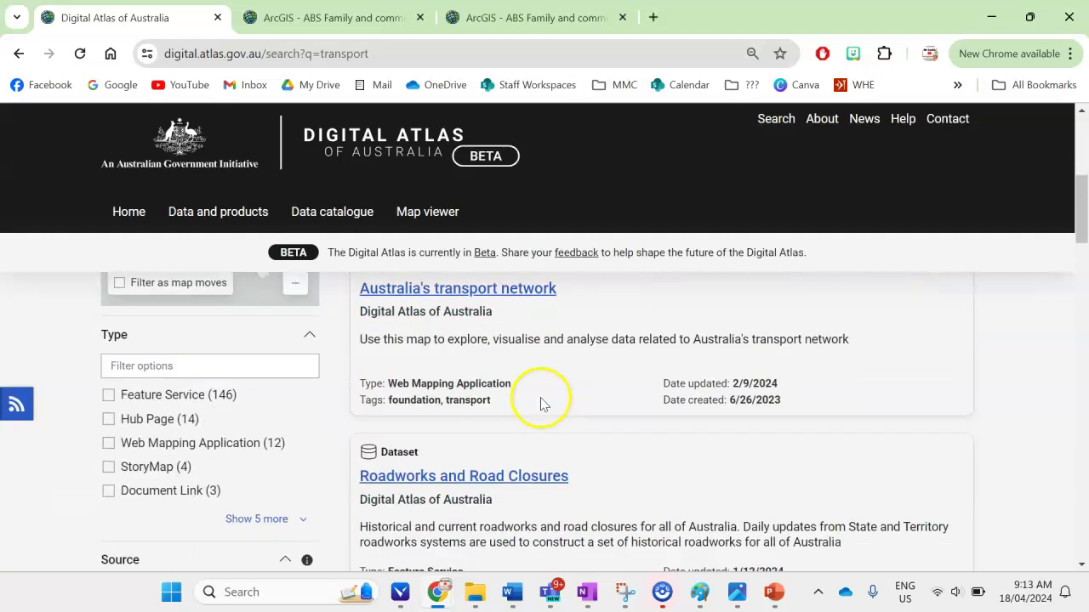
{"action": "scroll", "coordinate": [540, 398], "scroll_direction": "up", "scroll_amount": 9}
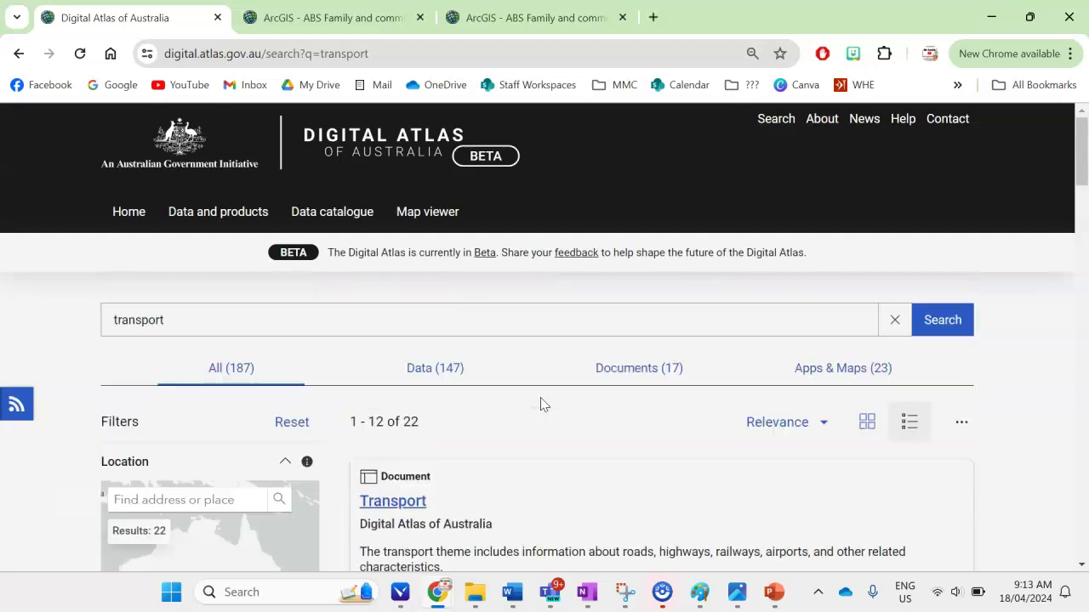
Search the catalogue for "rent" and open the full details of "ABS 2021 Census G40 Rent (weekly) by landlord type by 2021 SA2".
{"action": "left_click", "coordinate": [127, 324]}
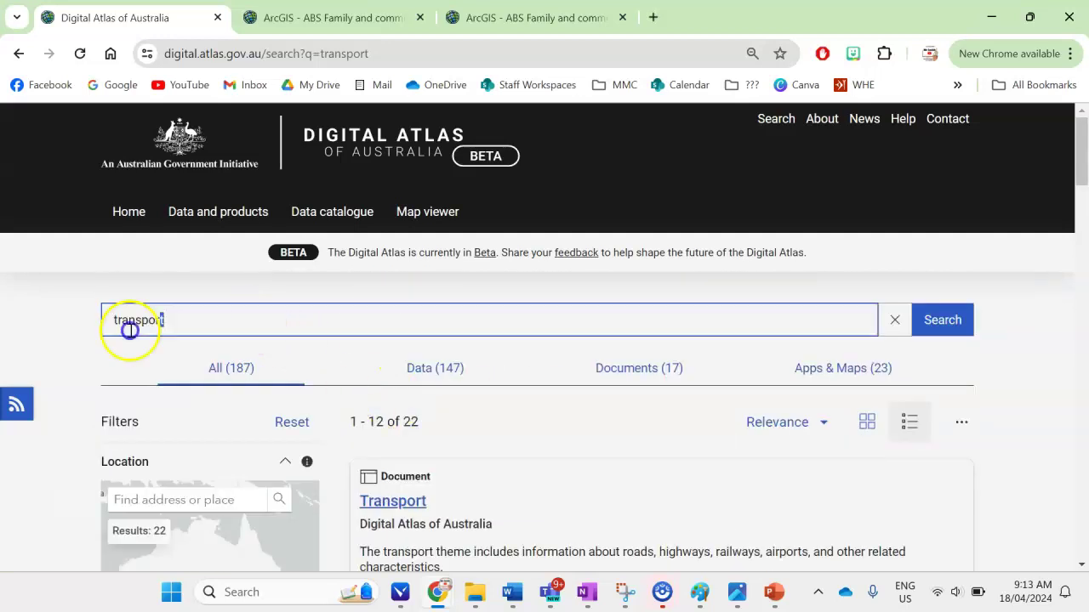
{"action": "double_click", "coordinate": [109, 320]}
{"action": "type", "text": "rent"}
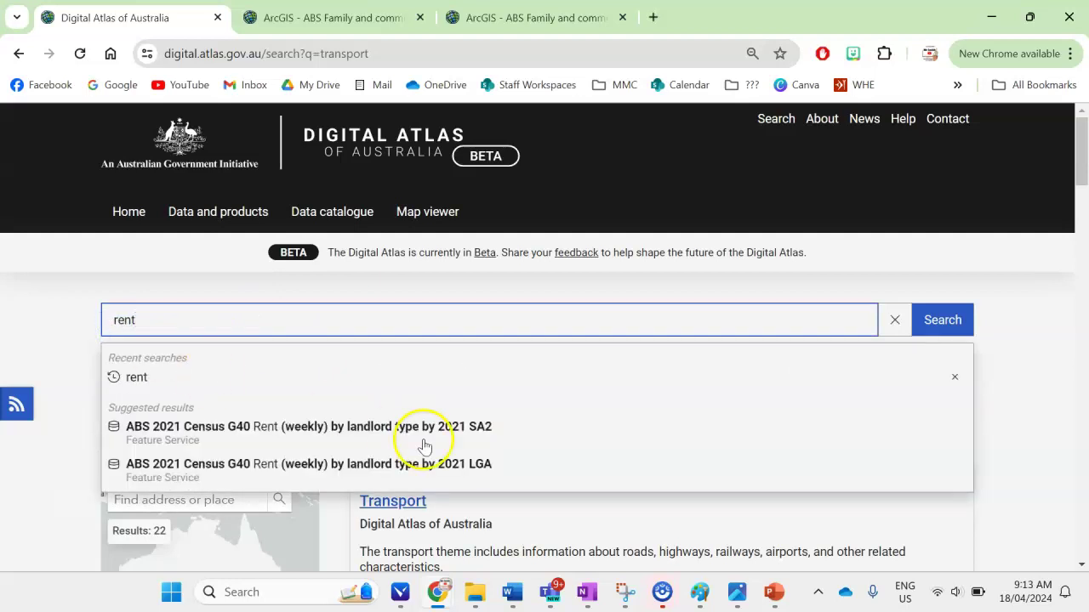
{"action": "left_click", "coordinate": [213, 429]}
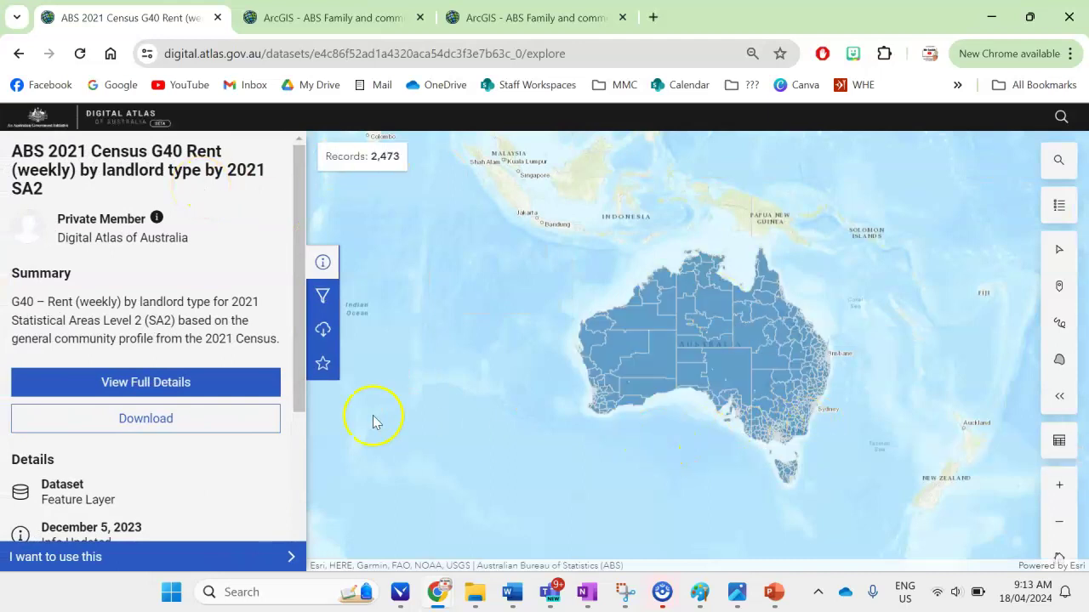
{"action": "left_click", "coordinate": [226, 383]}
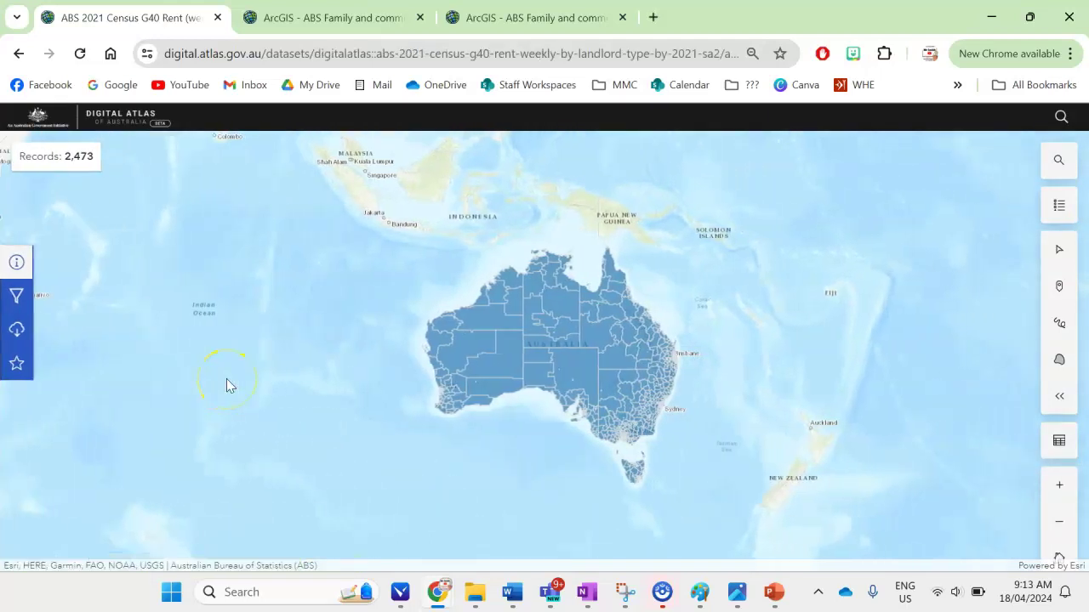